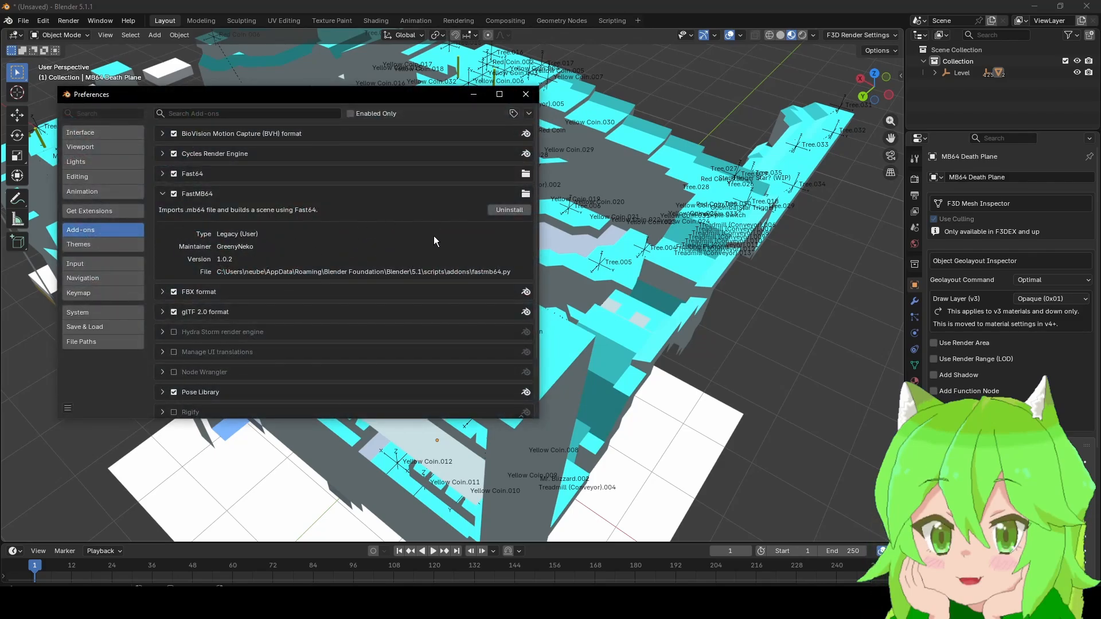
# Close the add-on preferences and show the Fast64 settings in the viewport sidebar
pyautogui.click(525, 94)
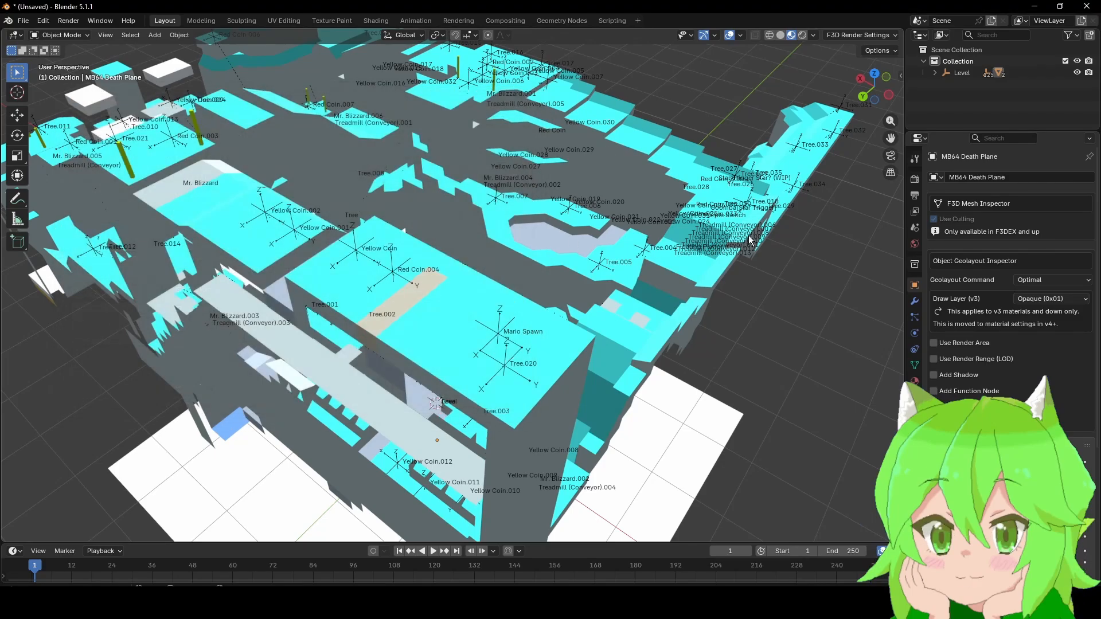
pyautogui.scroll(2, 827, 308)
pyautogui.press('n')
pyautogui.click(891, 215)
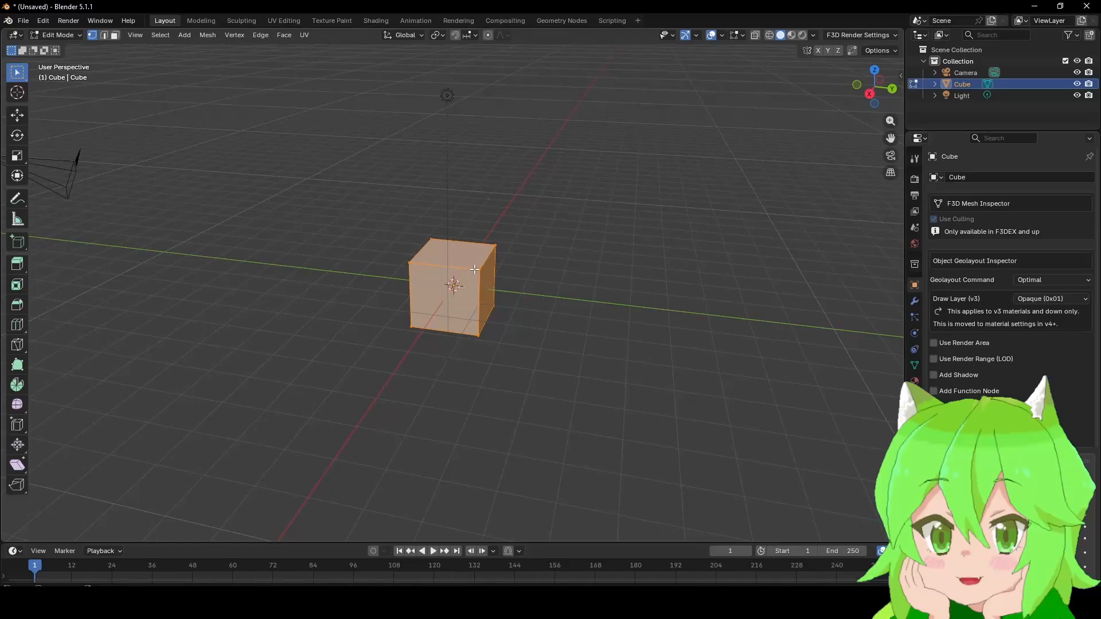
pyautogui.moveTo(474, 269); pyautogui.dragTo(582, 292)
pyautogui.moveTo(477, 270); pyautogui.dragTo(582, 256)
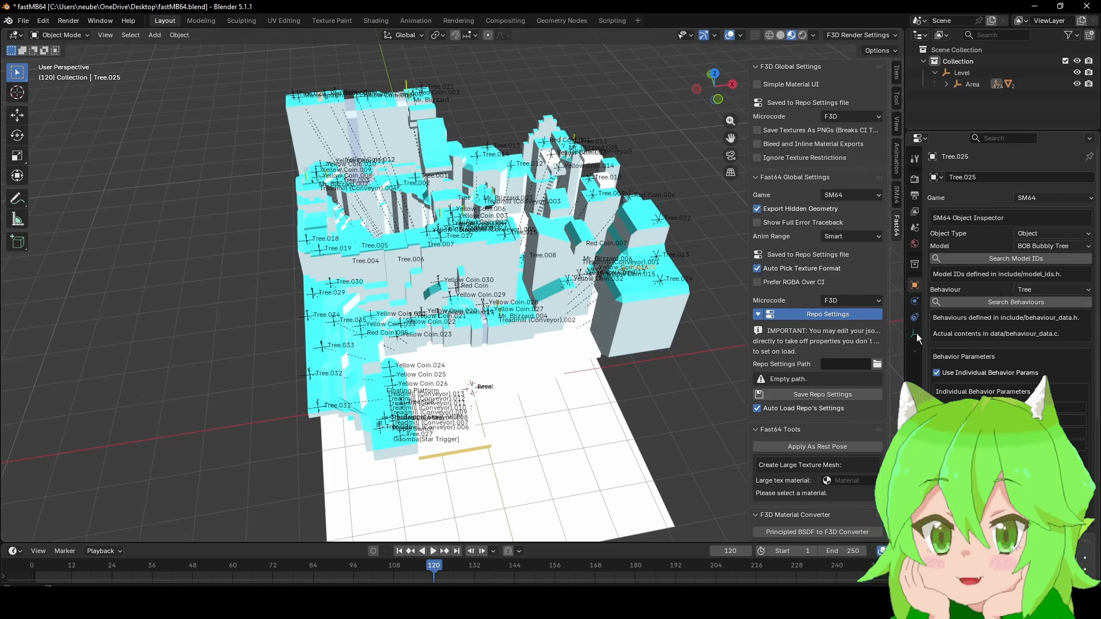
pyautogui.click(897, 195)
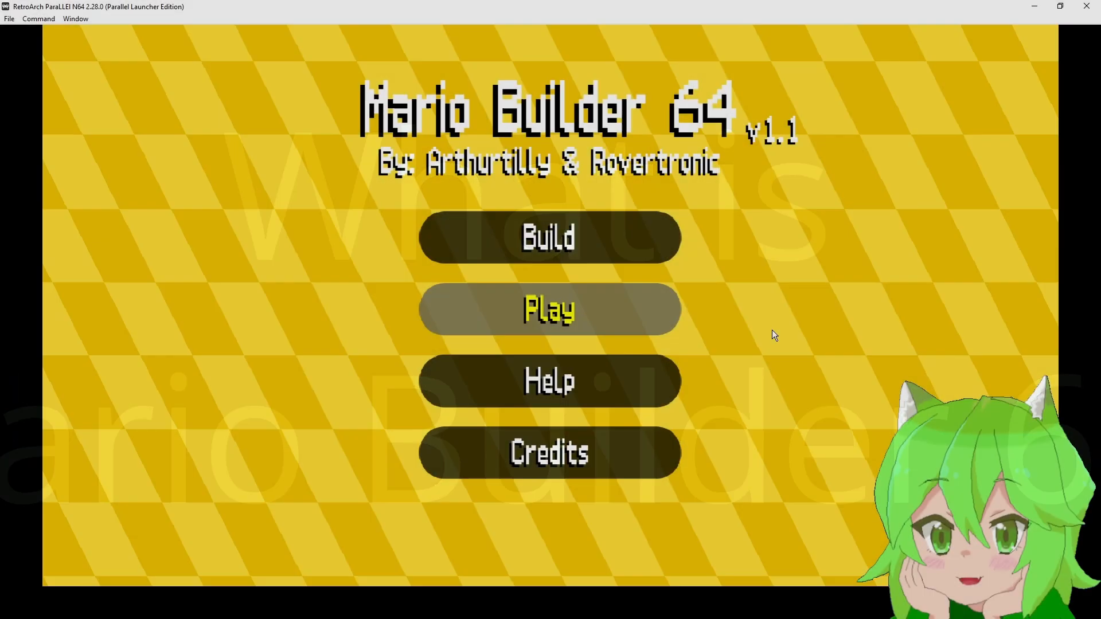
pyautogui.press('Up')
pyautogui.press('Down')
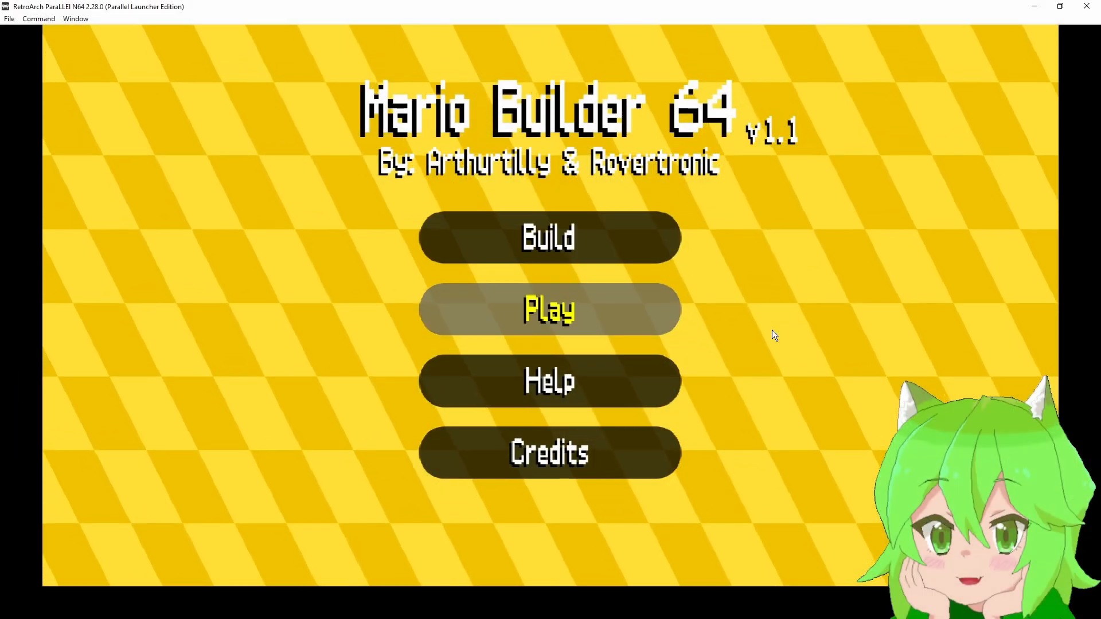
pyautogui.press('Up')
pyautogui.press('Down')
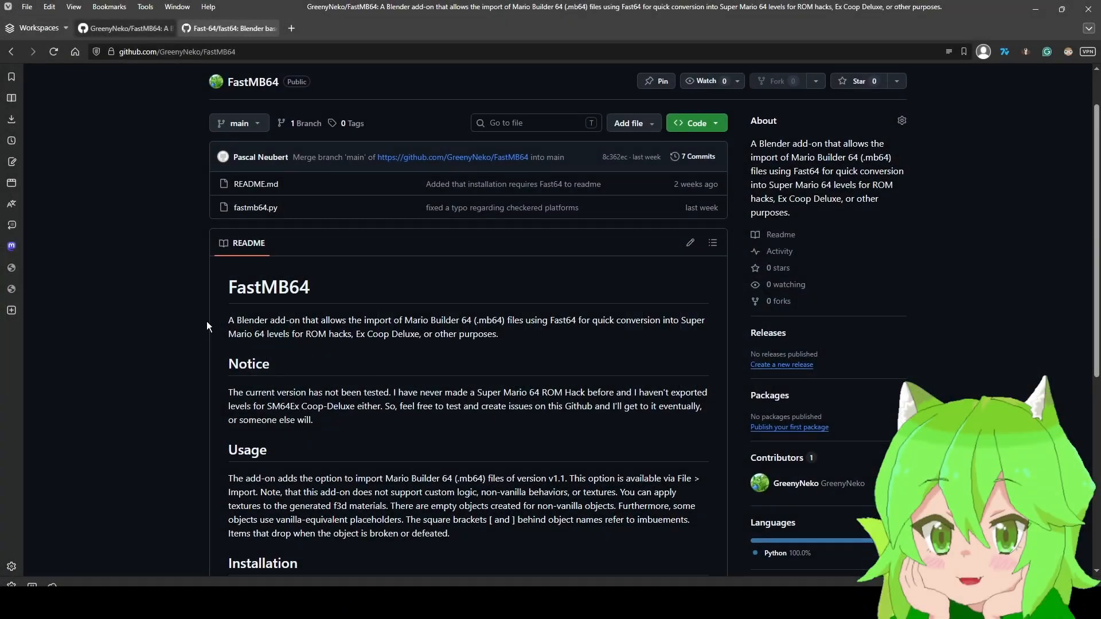
# Review the installation notes in the FastMB64 README and open the Fast64 v2.5.3 release page on GitHub
pyautogui.moveTo(285, 297); pyautogui.dragTo(312, 293)
pyautogui.scroll(-4, 368, 319)
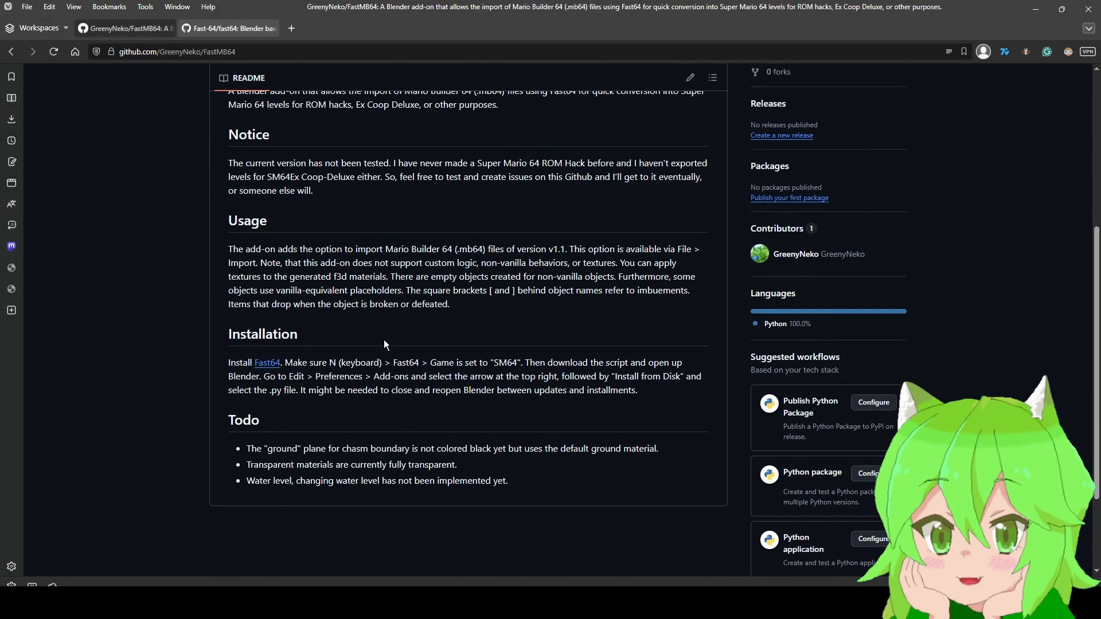
pyautogui.click(218, 29)
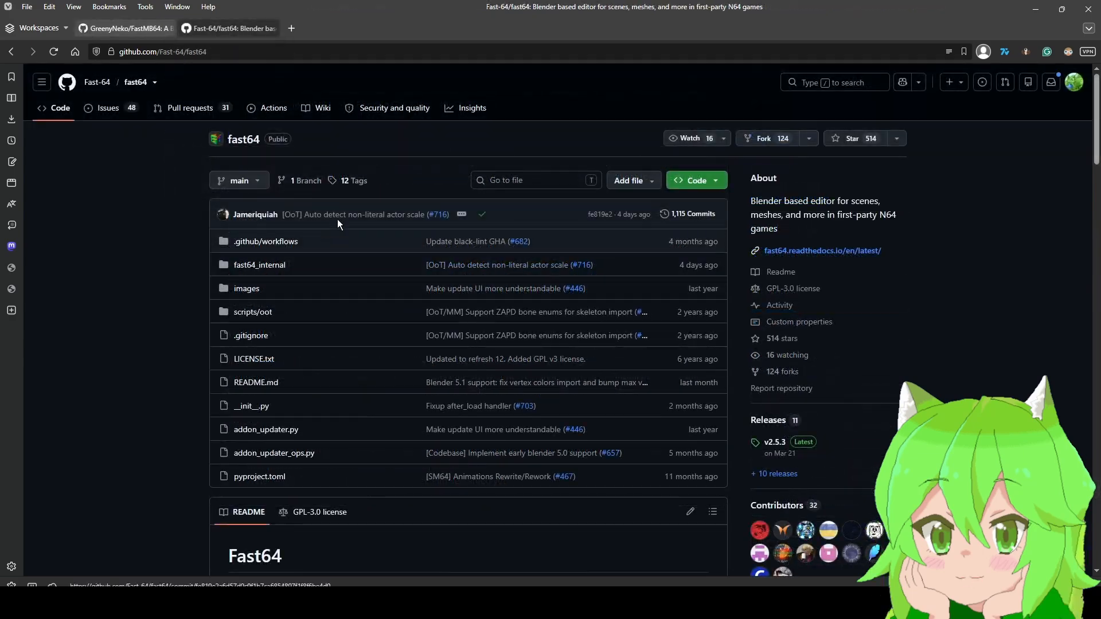
pyautogui.scroll(-2, 793, 316)
pyautogui.click(775, 328)
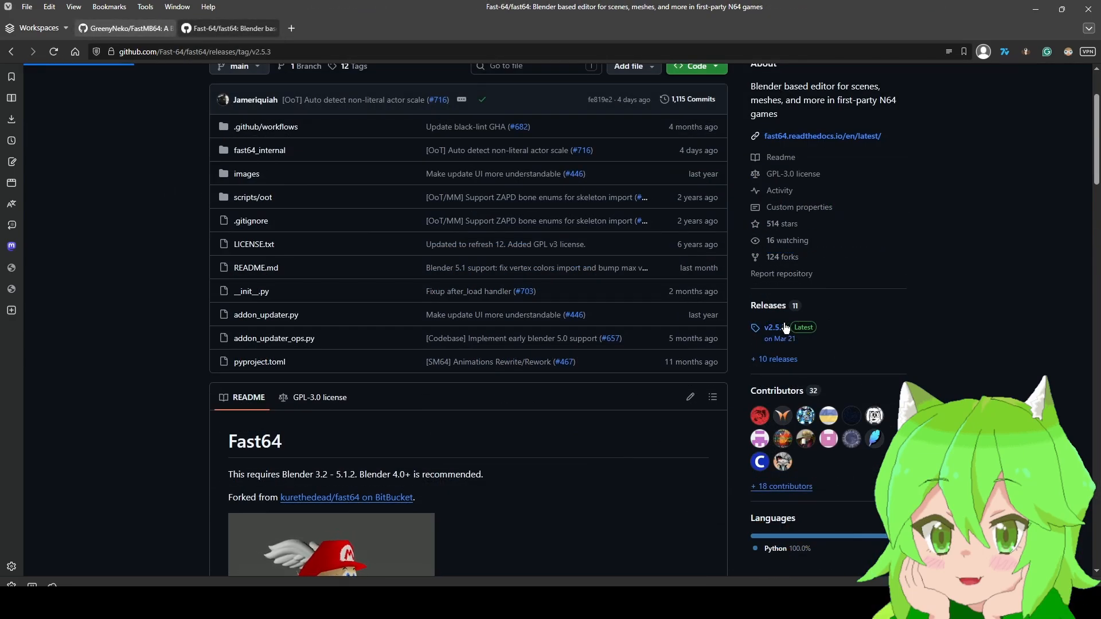
pyautogui.scroll(-3, 792, 317)
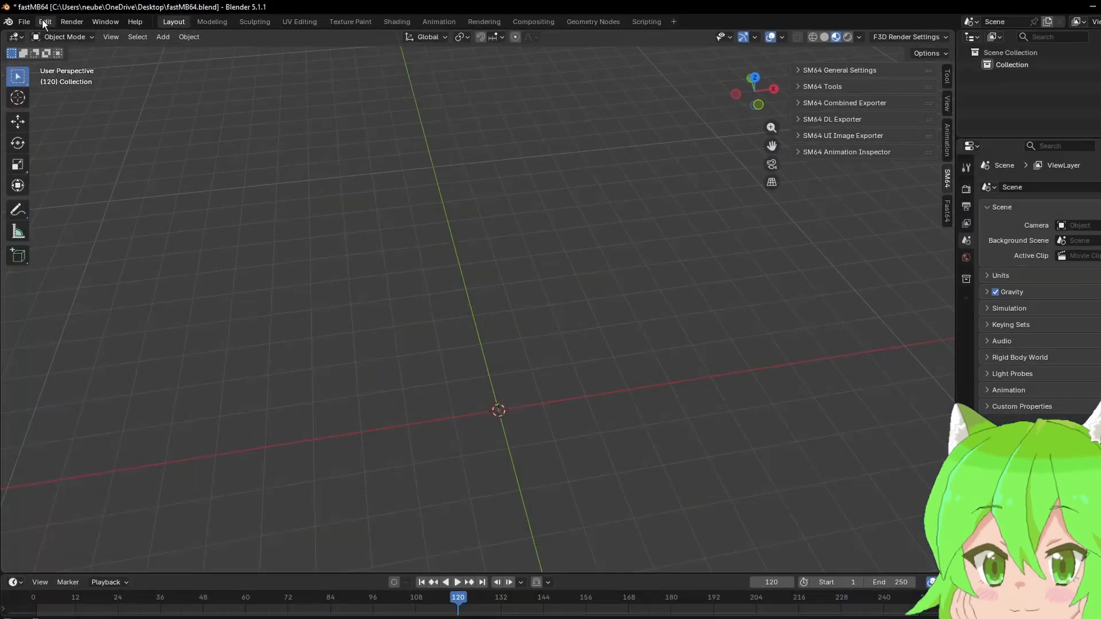
# Switch to Blender and show the add-on installation options in the preferences
pyautogui.click(39, 19)
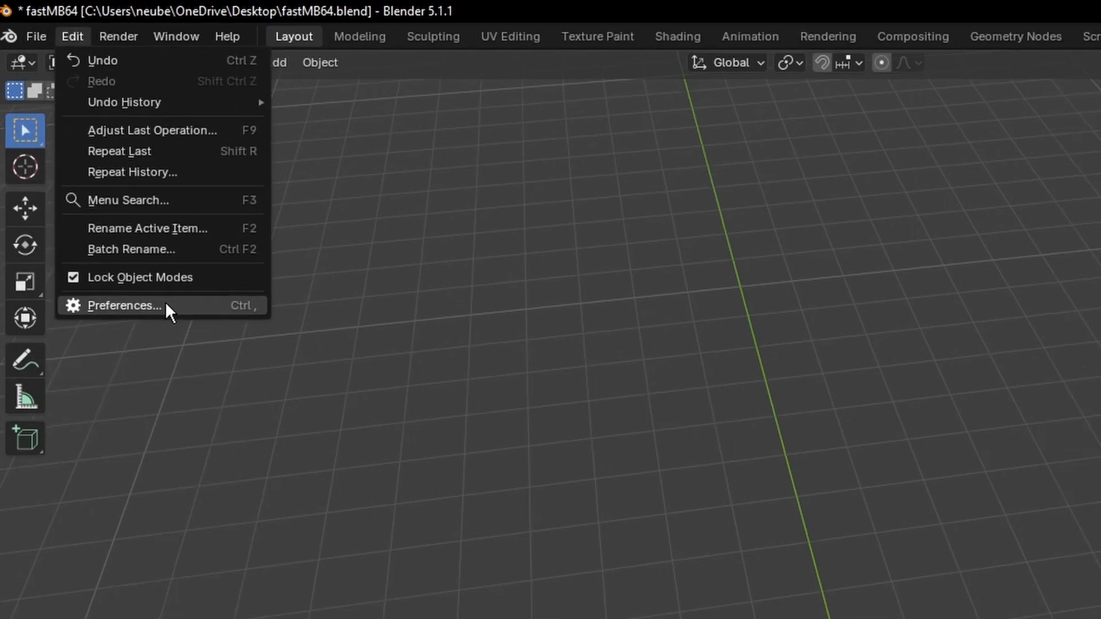
pyautogui.click(166, 306)
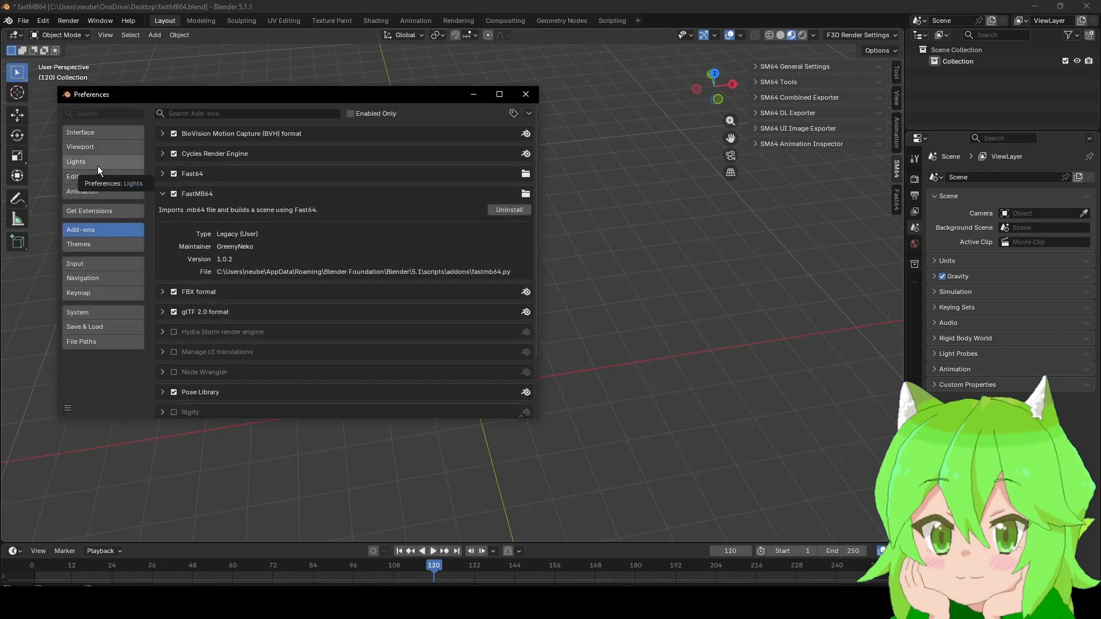
pyautogui.click(526, 109)
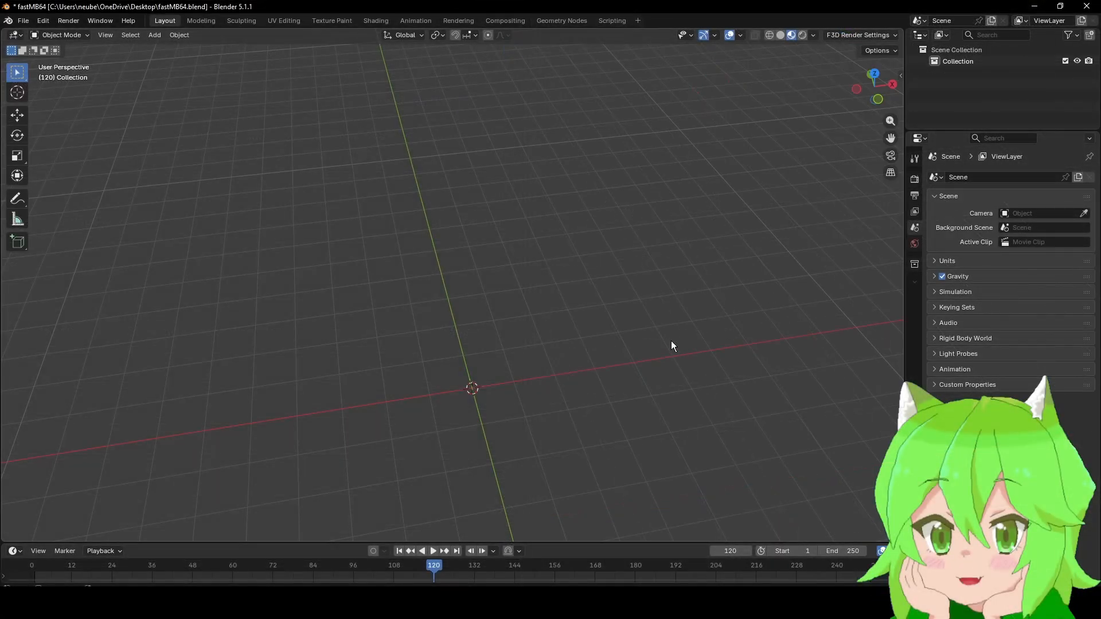
# Check the Fast64 and SM64 panels in the viewport sidebar, and hide the sidebar again
pyautogui.moveTo(628, 312); pyautogui.dragTo(511, 339, button='middle')
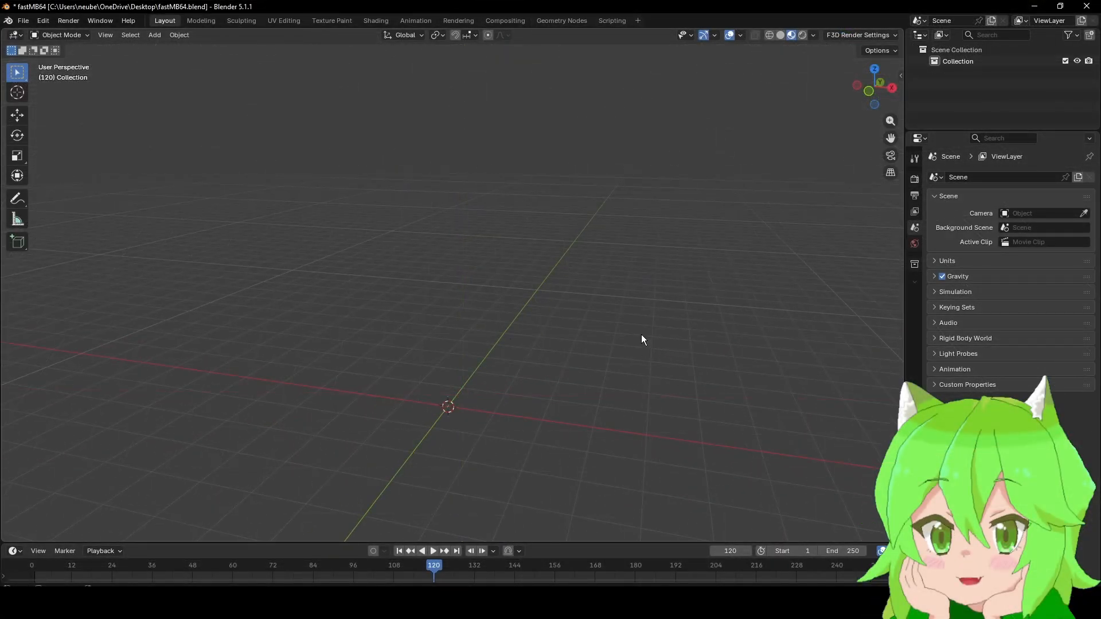
pyautogui.moveTo(641, 335); pyautogui.dragTo(665, 351, button='middle')
pyautogui.press('n')
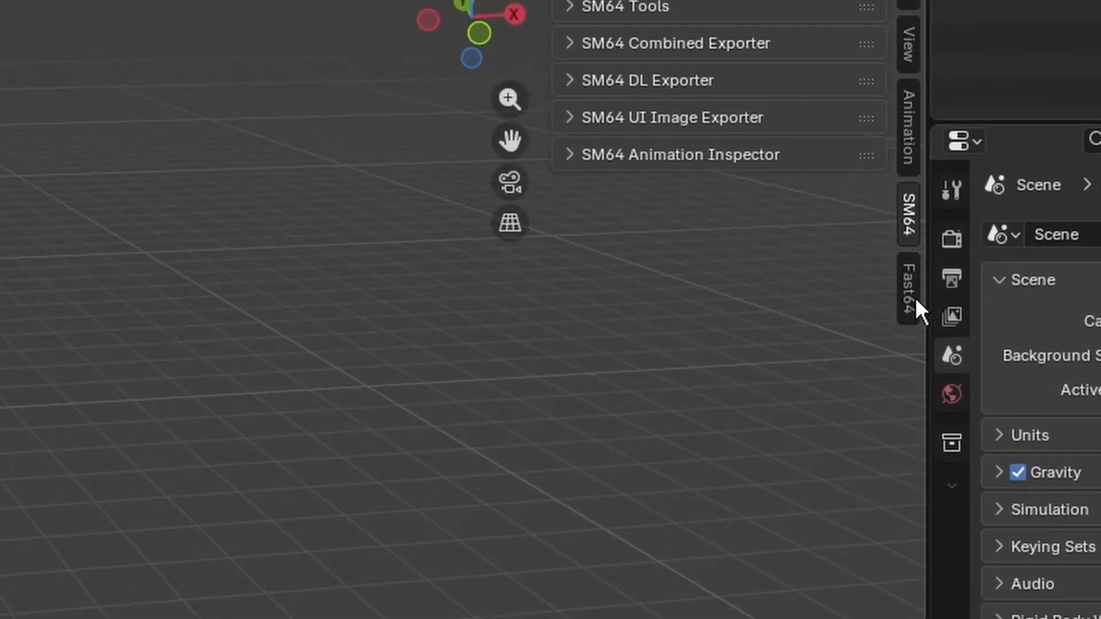
pyautogui.click(909, 293)
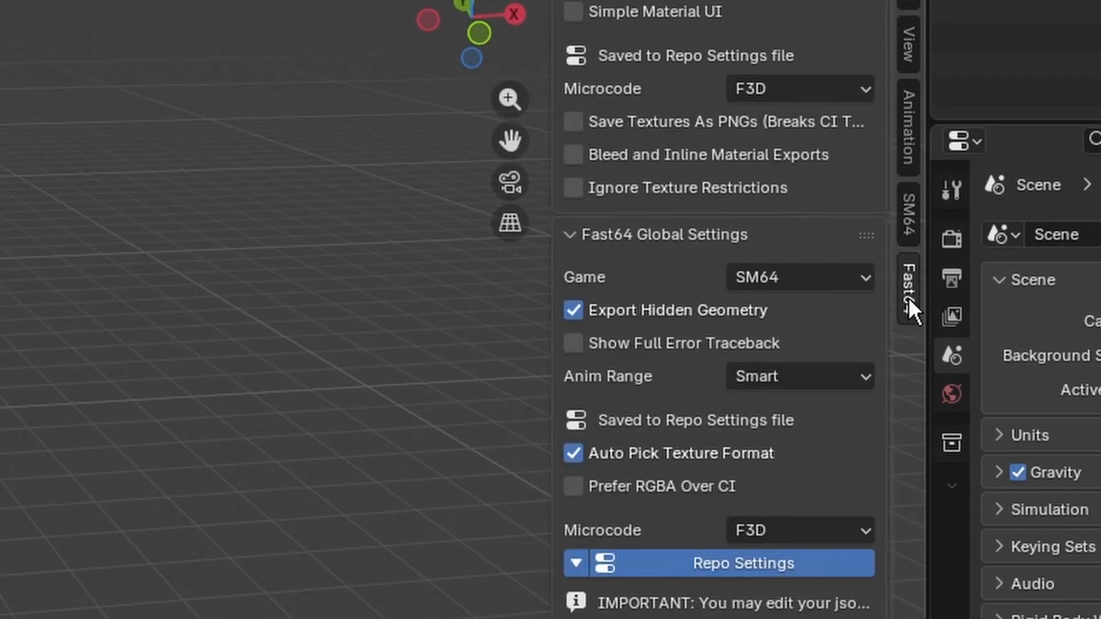
pyautogui.click(910, 238)
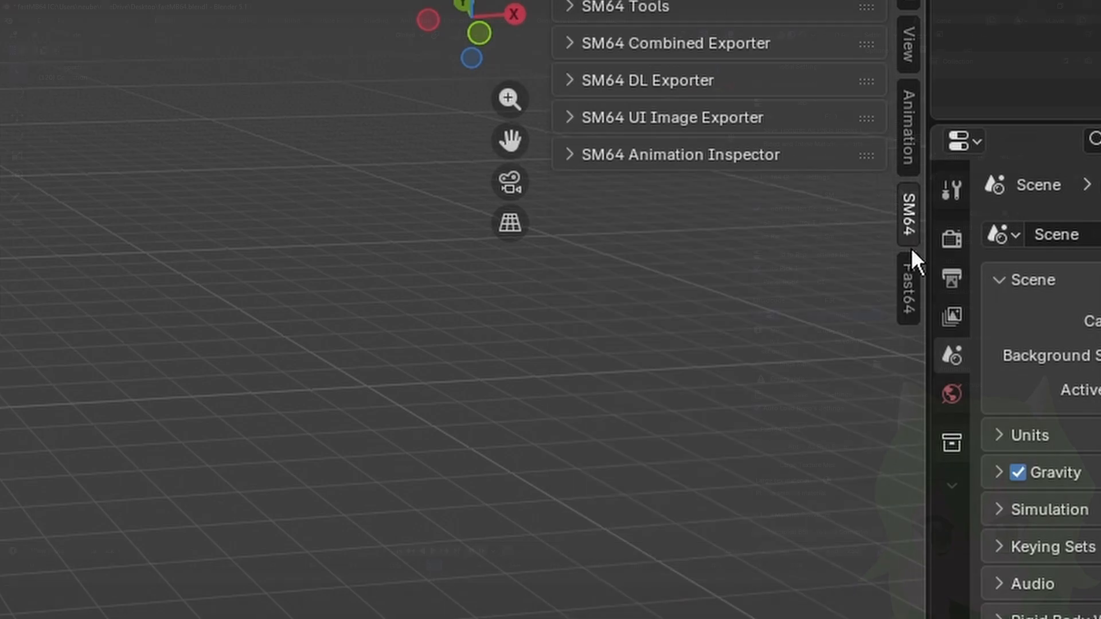
pyautogui.click(913, 261)
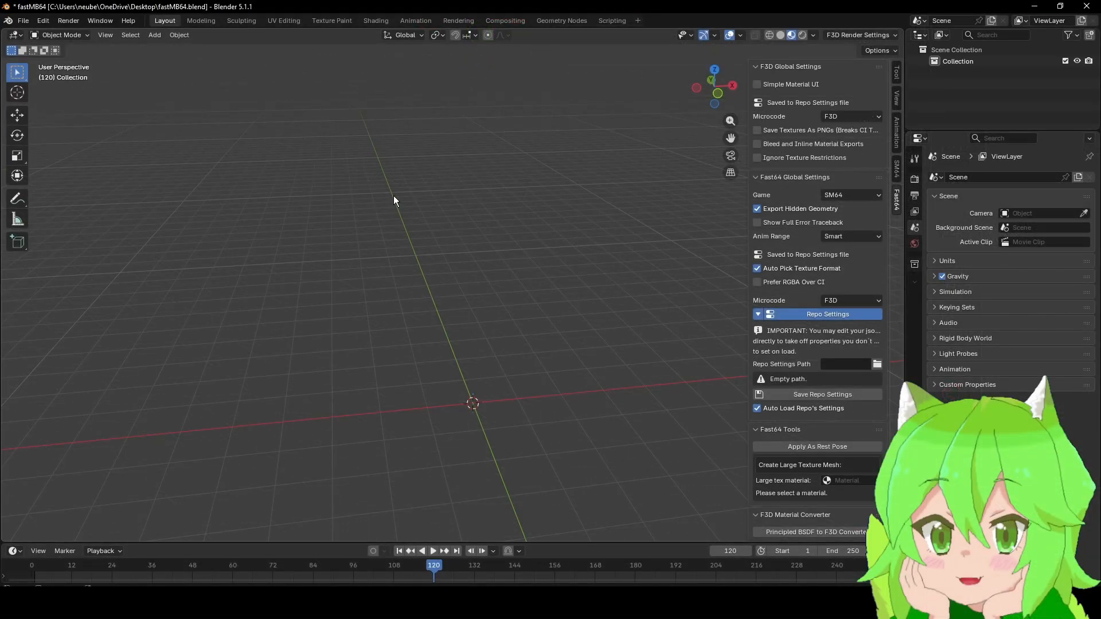
pyautogui.press('n')
# Switch to the browser and open the fastmb64.py script in the FastMB64 repository
pyautogui.hotkey('alt', 'Tab')
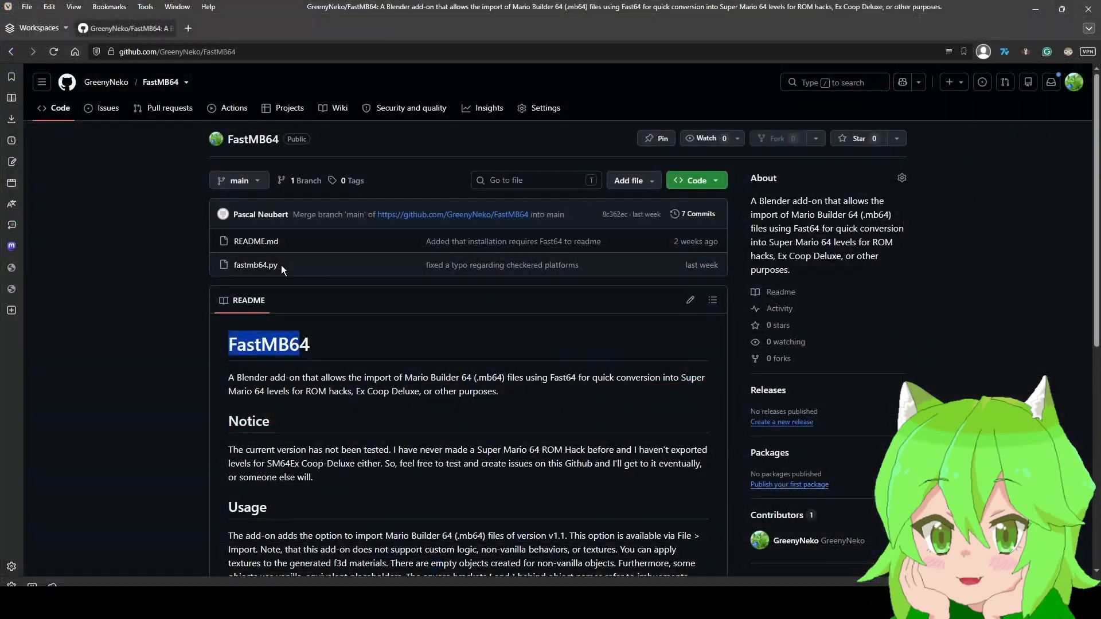
pyautogui.click(272, 265)
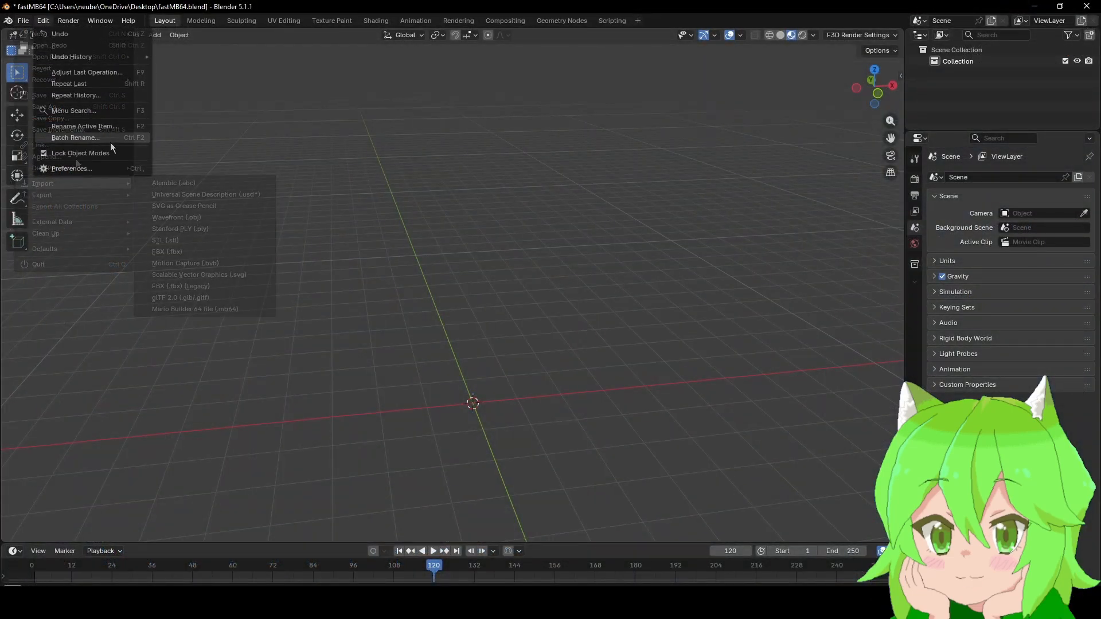
# Show the add-on installation options in Blender's preferences and inspect the installed Fast64 add-on's details
pyautogui.click(86, 169)
pyautogui.click(528, 113)
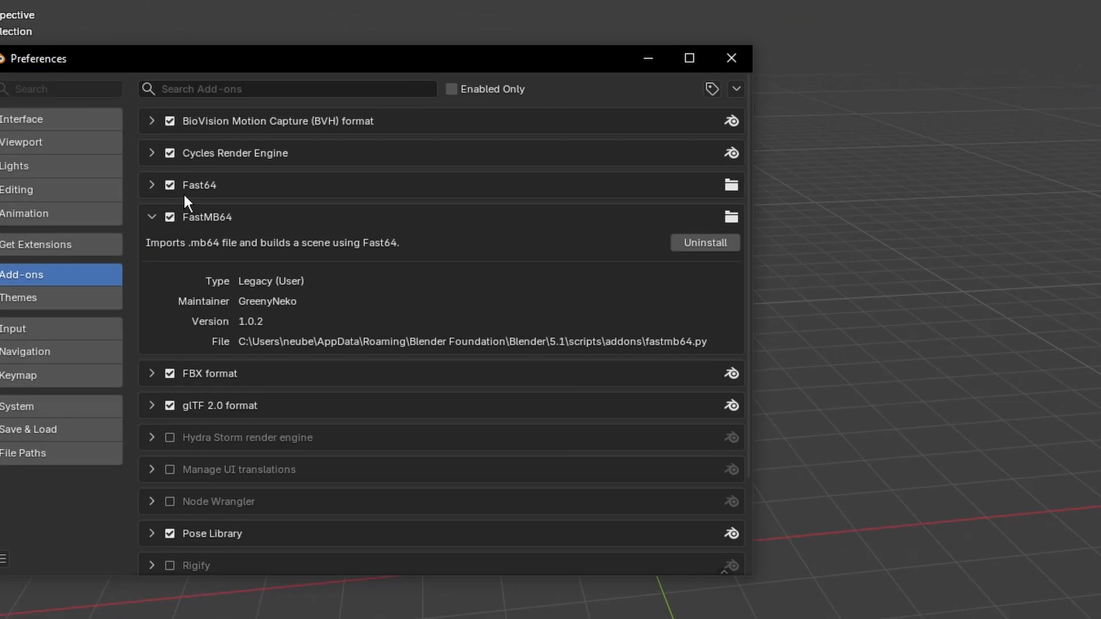
pyautogui.click(152, 184)
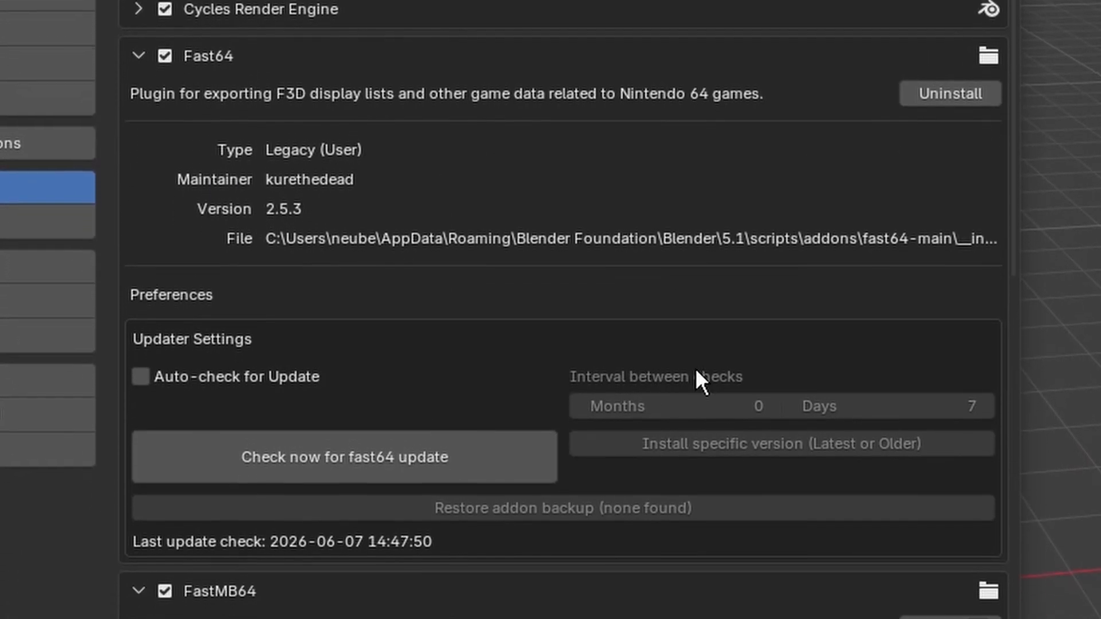
pyautogui.click(138, 55)
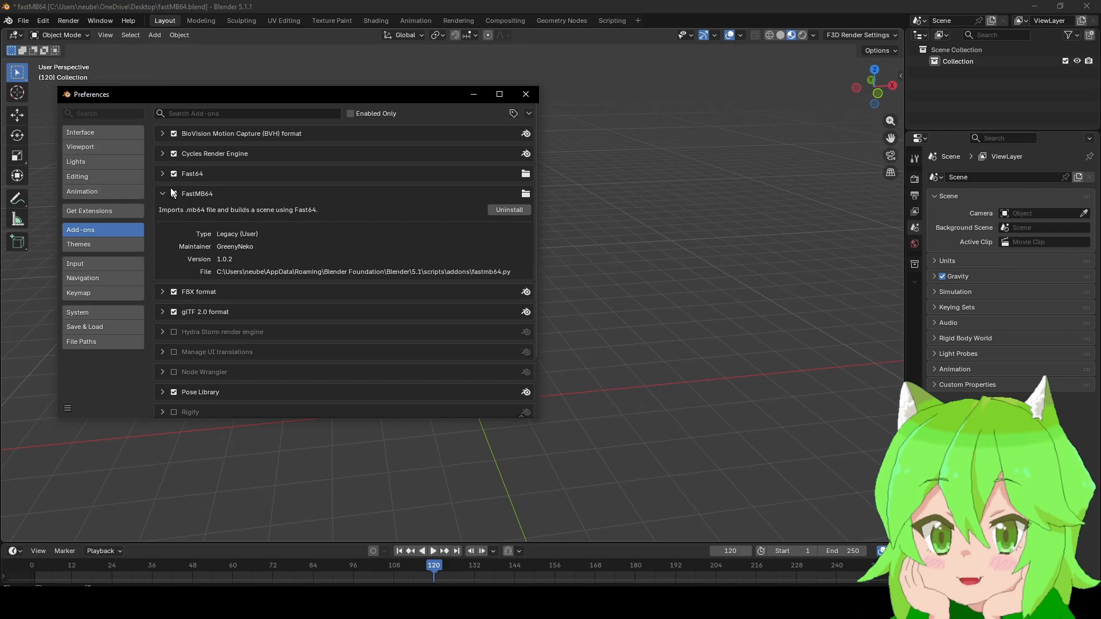
pyautogui.click(526, 94)
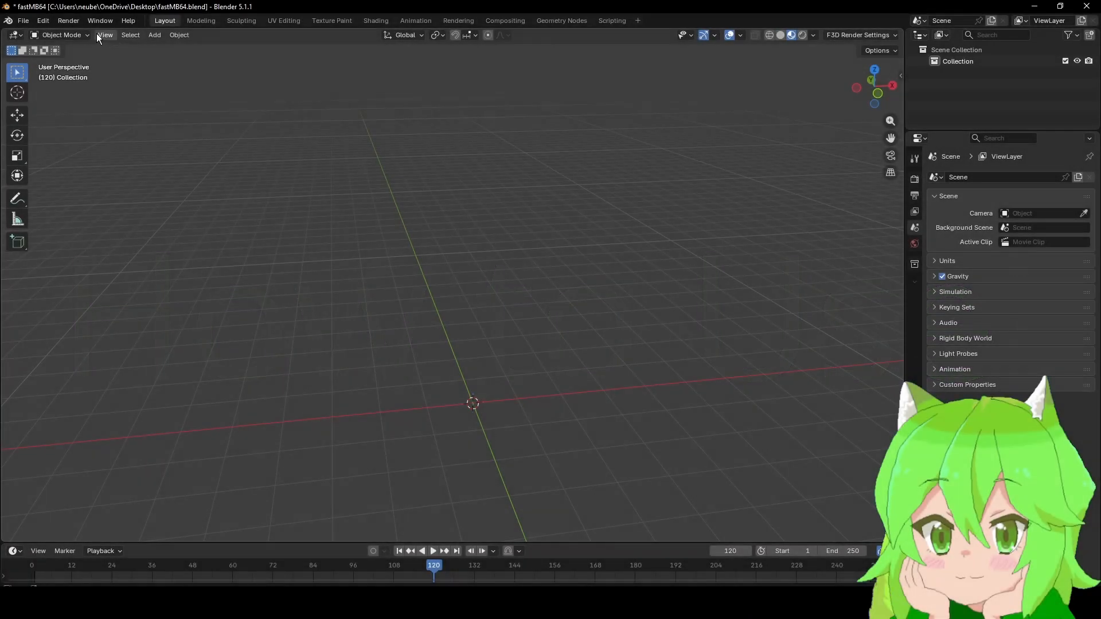
# Check in the Fast64 Global Settings of the viewport sidebar that the game is SM64
pyautogui.press('n')
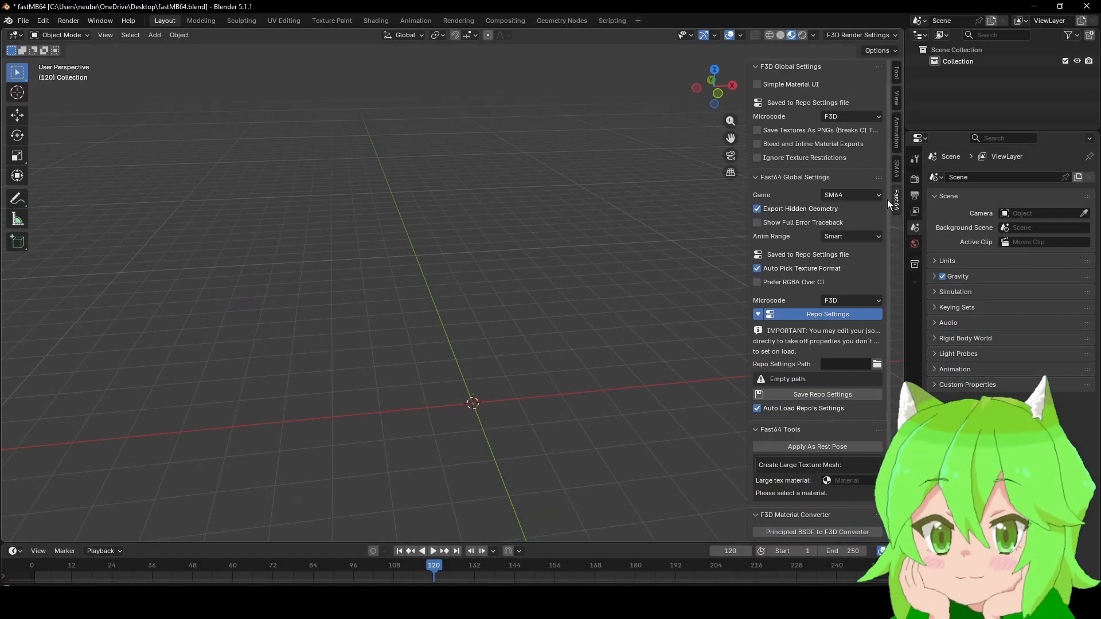
pyautogui.click(897, 171)
pyautogui.click(897, 199)
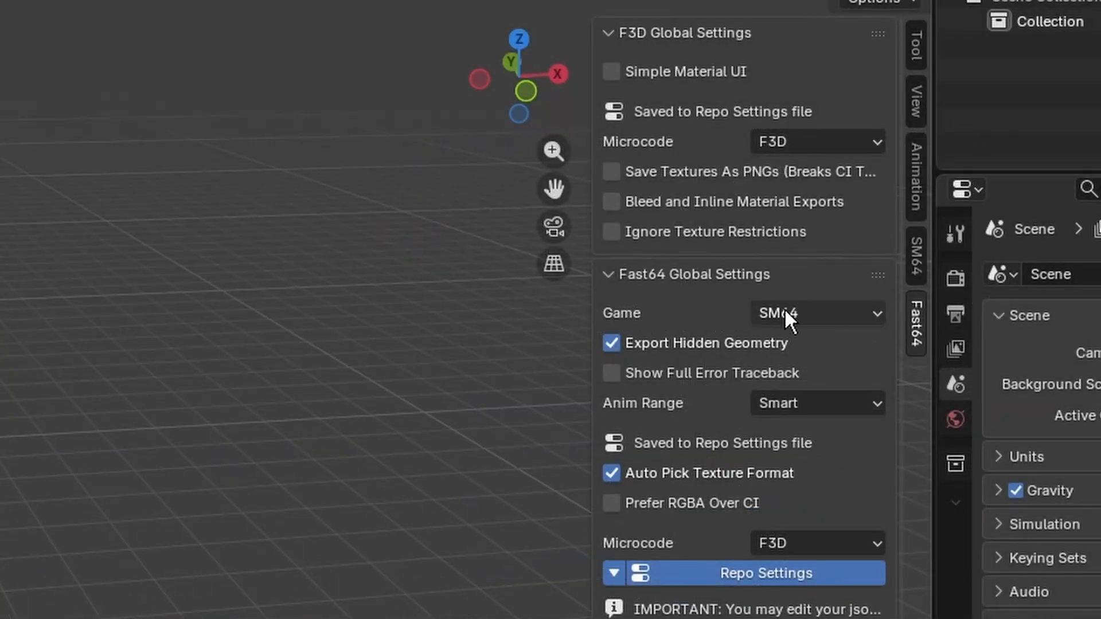
# Import the Mario Builder 64 level file "trial of fire n ice.mb64" from the Mario Builder 64 Levels folder
pyautogui.click(35, 26)
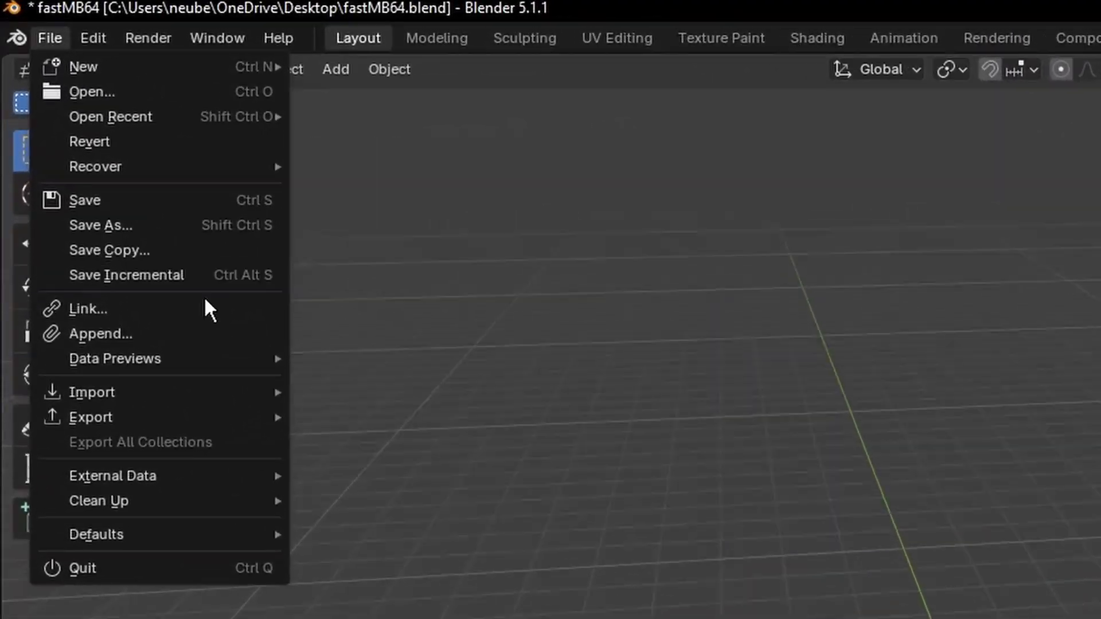
pyautogui.moveTo(151, 394)
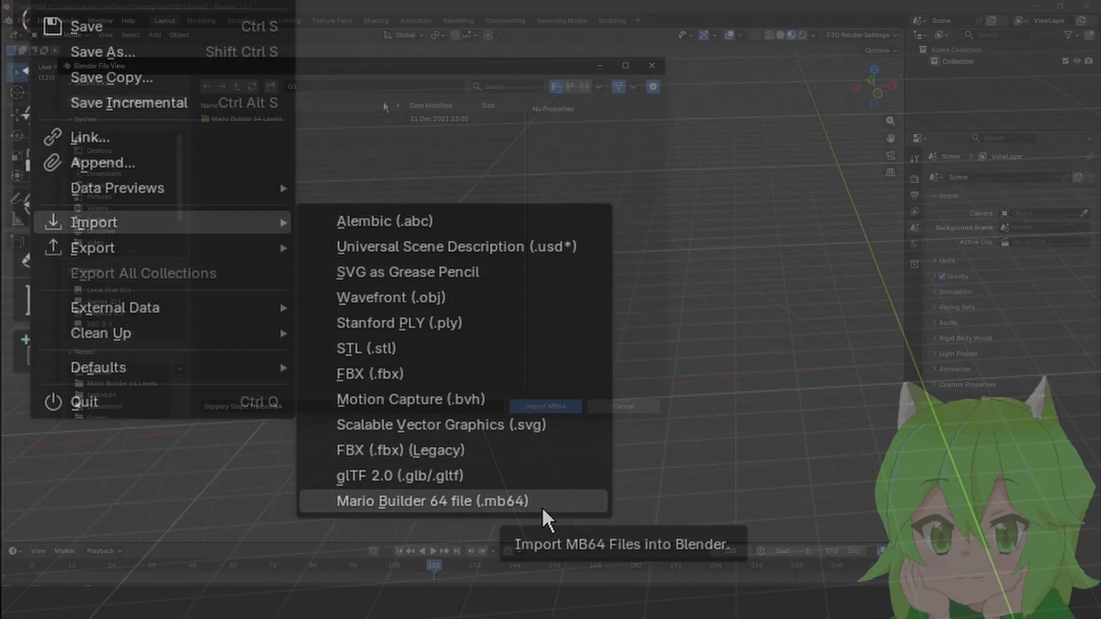
pyautogui.click(541, 504)
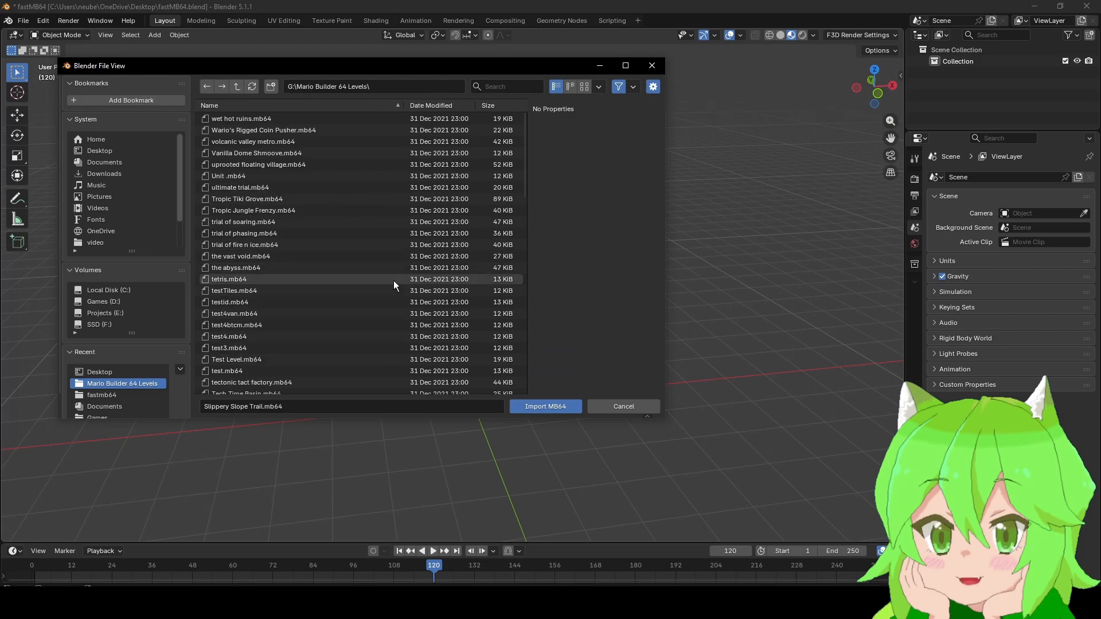
pyautogui.click(247, 245)
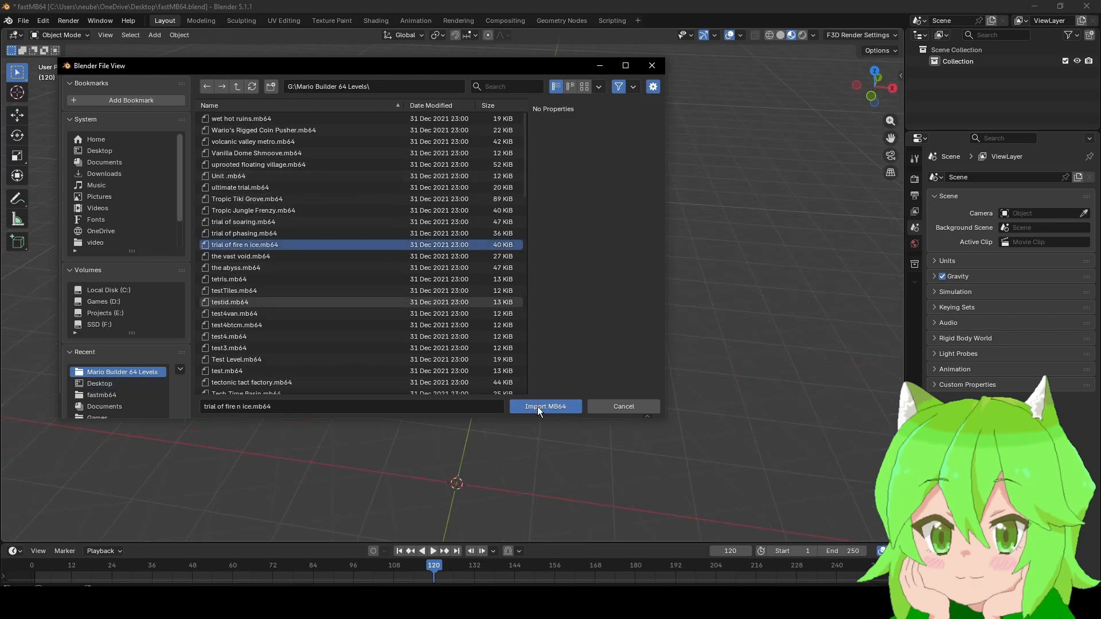
pyautogui.click(538, 407)
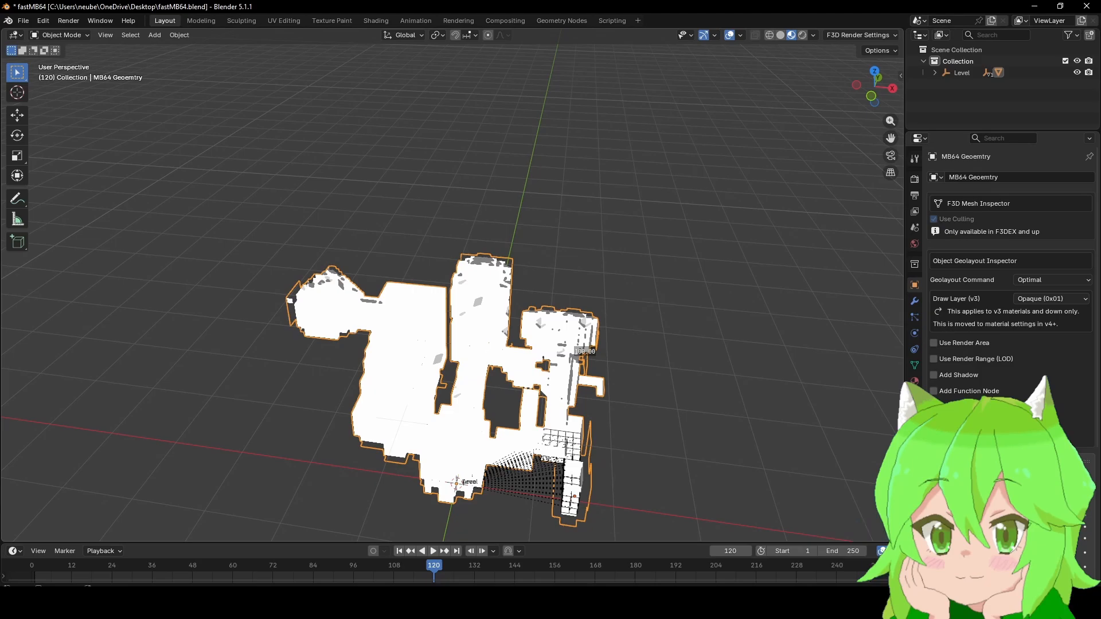
# Inspect the imported level's geometry in wireframe display and switch back to shaded display
pyautogui.scroll(4, 673, 383)
pyautogui.moveTo(674, 383); pyautogui.dragTo(693, 403, button='middle')
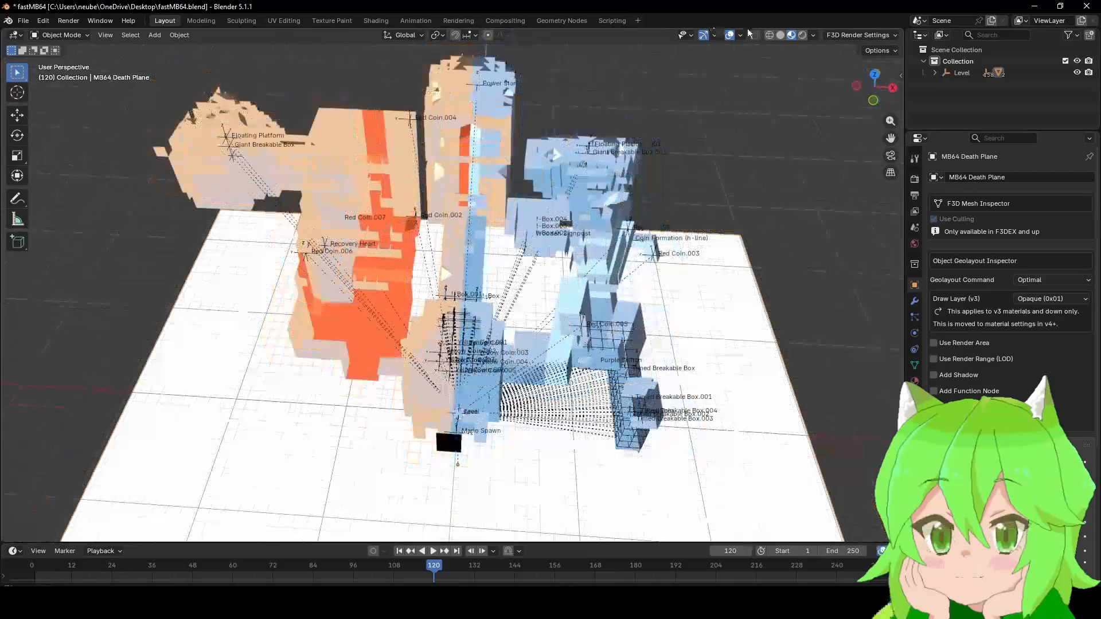
pyautogui.click(769, 35)
pyautogui.scroll(5, 586, 267)
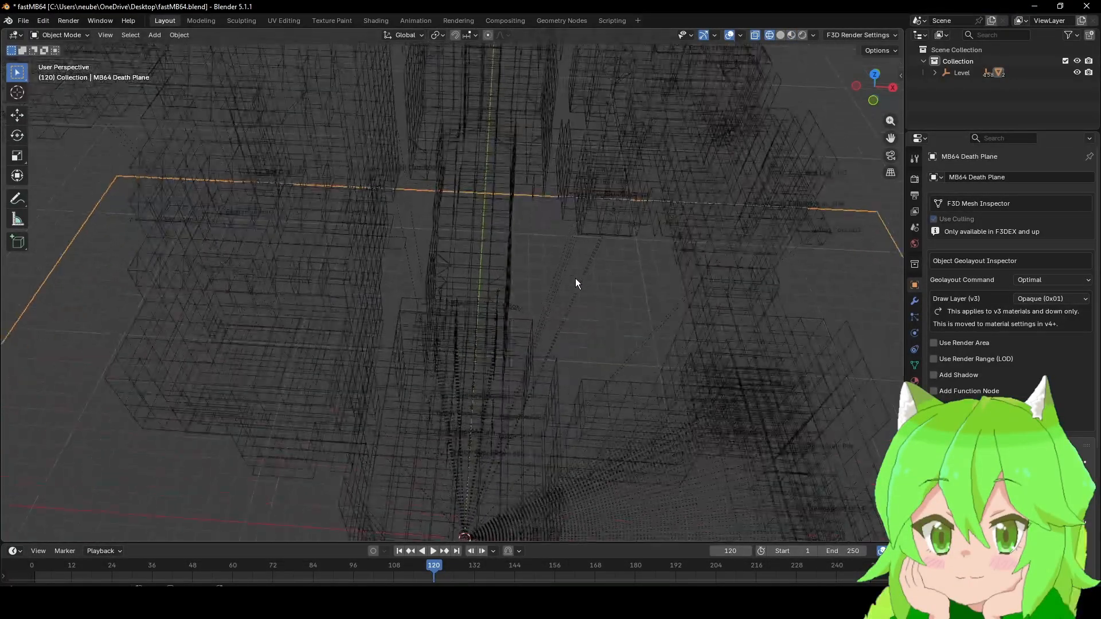
pyautogui.moveTo(575, 278); pyautogui.dragTo(790, 170, button='middle')
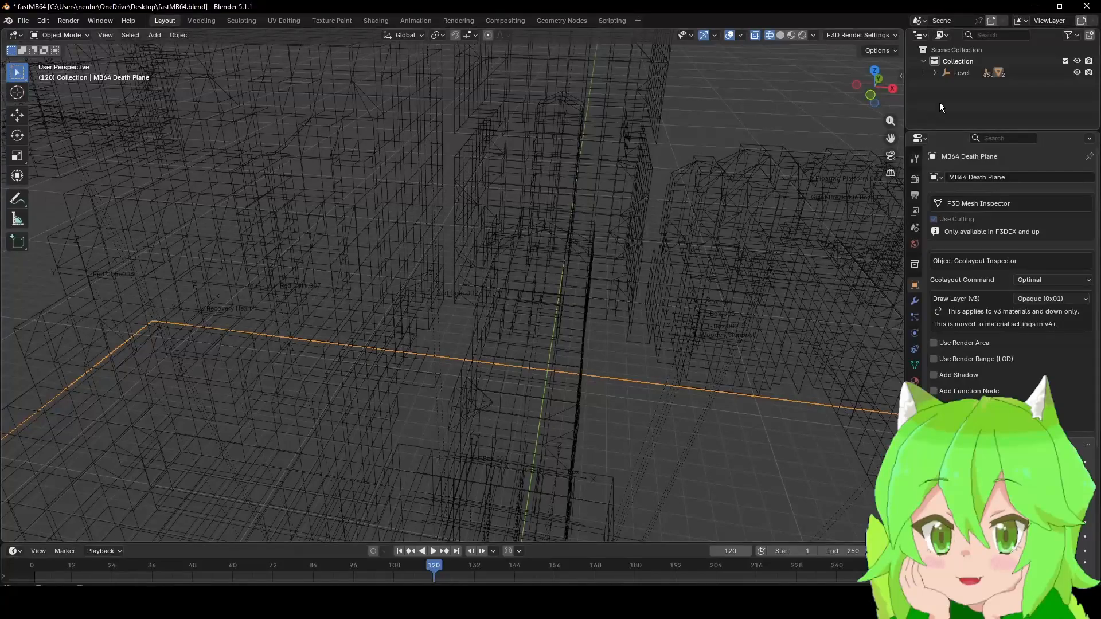
pyautogui.click(779, 36)
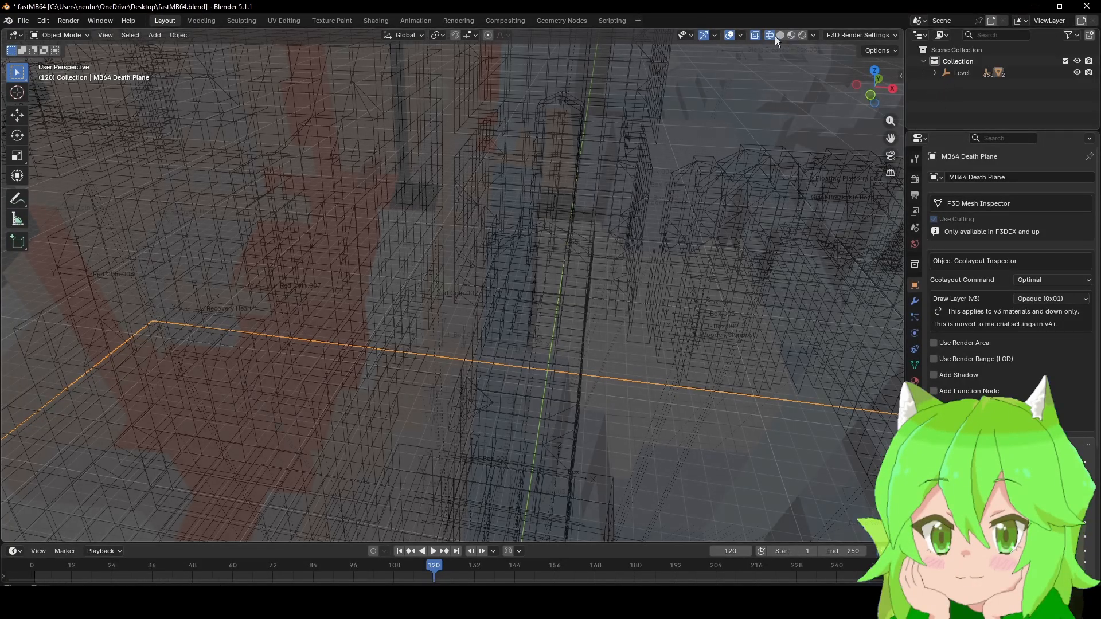
# Switch the viewport to Material Preview, select the MB64 geometry and look through its list of material slots
pyautogui.click(791, 35)
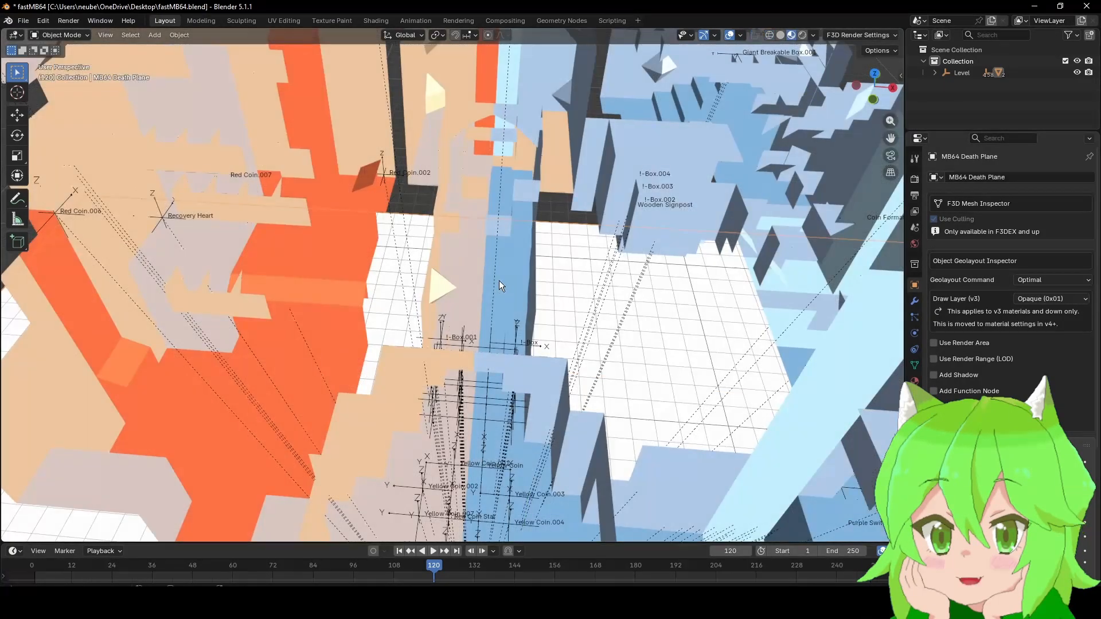
pyautogui.click(499, 280)
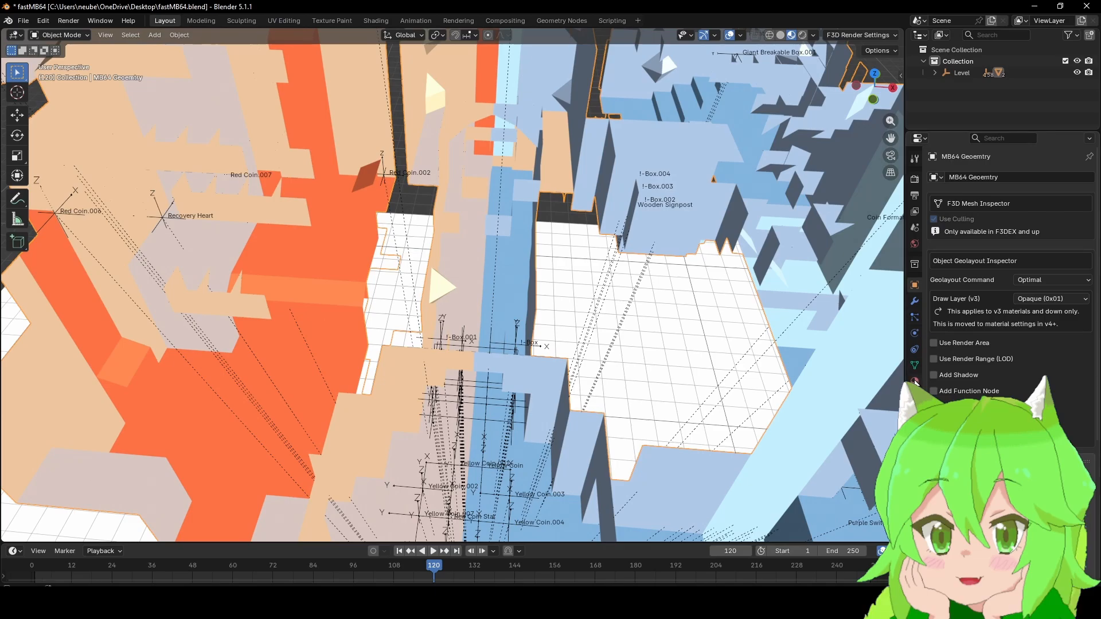
pyautogui.click(915, 382)
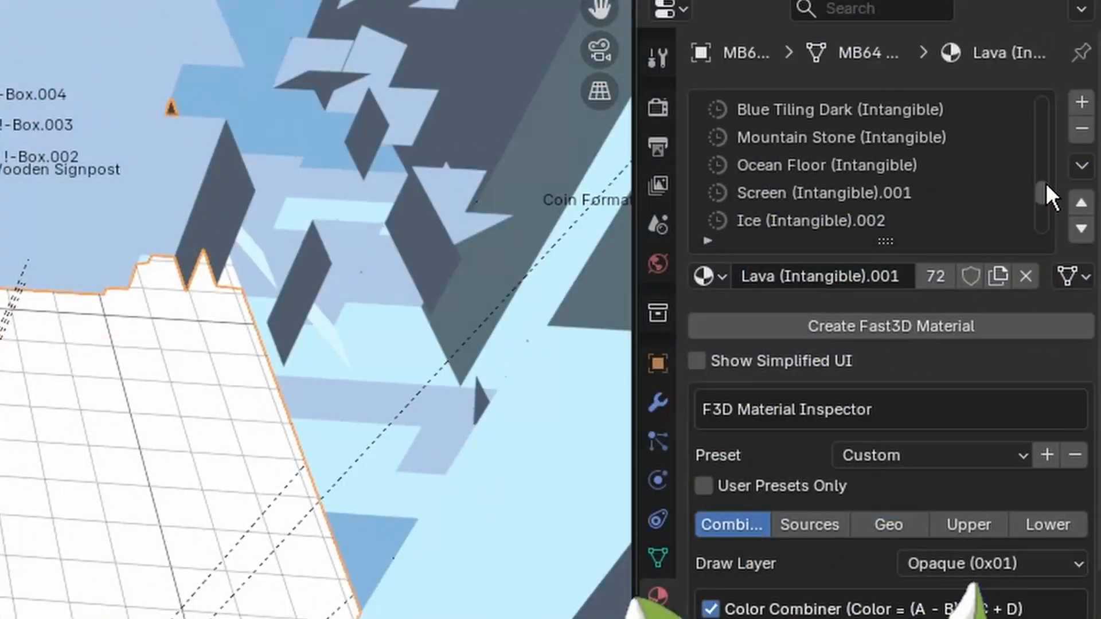
pyautogui.moveTo(1073, 212); pyautogui.dragTo(1072, 199)
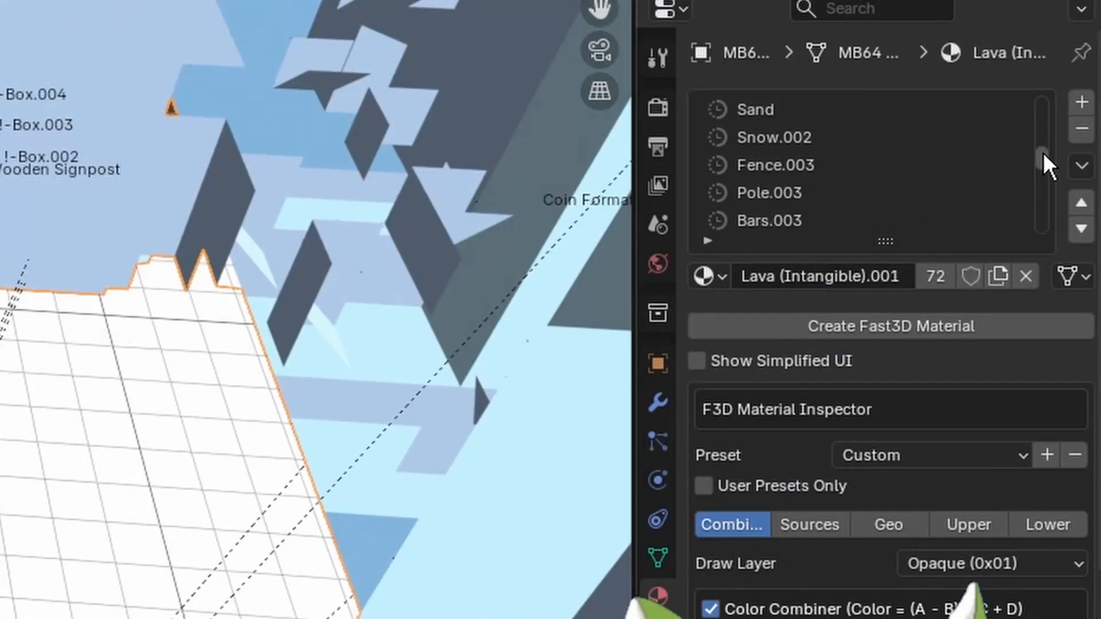
pyautogui.moveTo(1044, 153); pyautogui.dragTo(1042, 109)
pyautogui.click(922, 110)
pyautogui.click(914, 138)
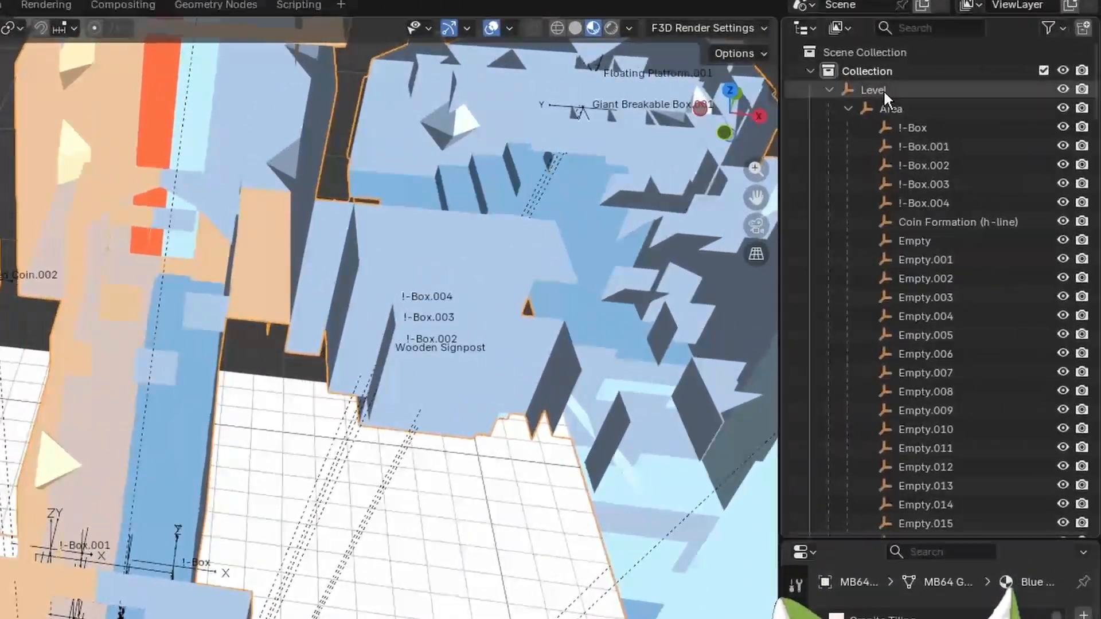
# Examine the imported level's hierarchy in the outliner, selecting the Level object and its Area child
pyautogui.click(967, 72)
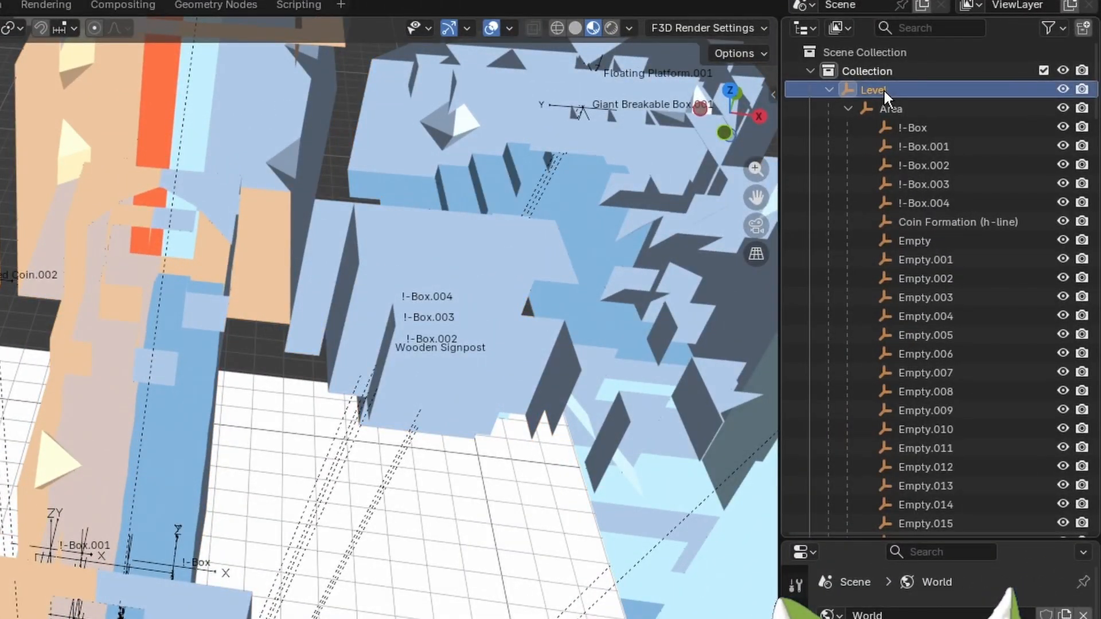
pyautogui.click(887, 108)
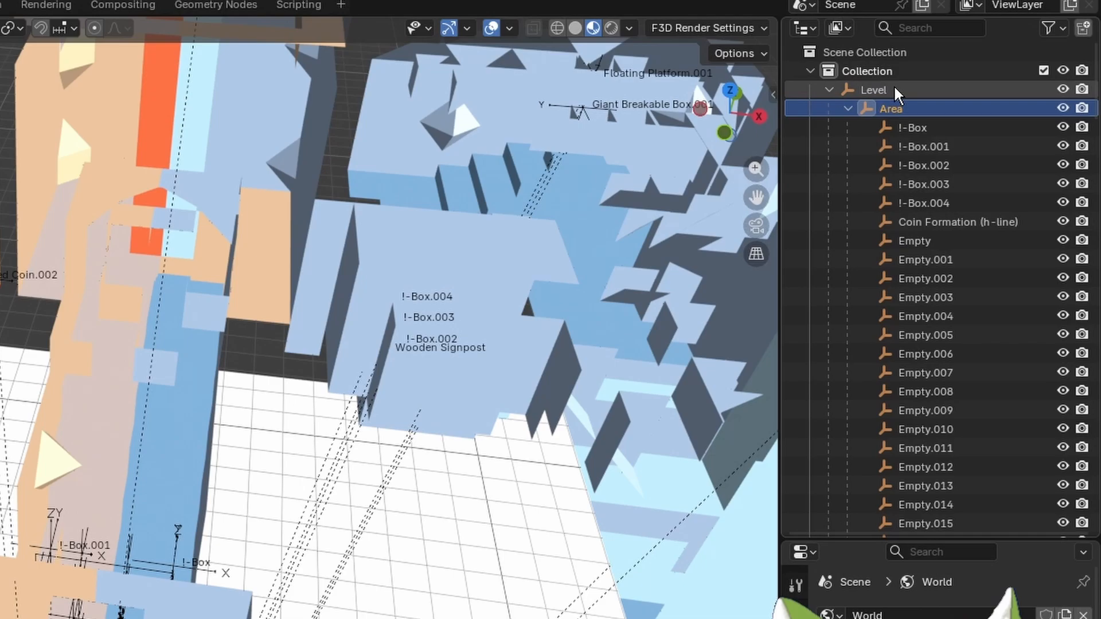
pyautogui.click(897, 87)
pyautogui.click(904, 109)
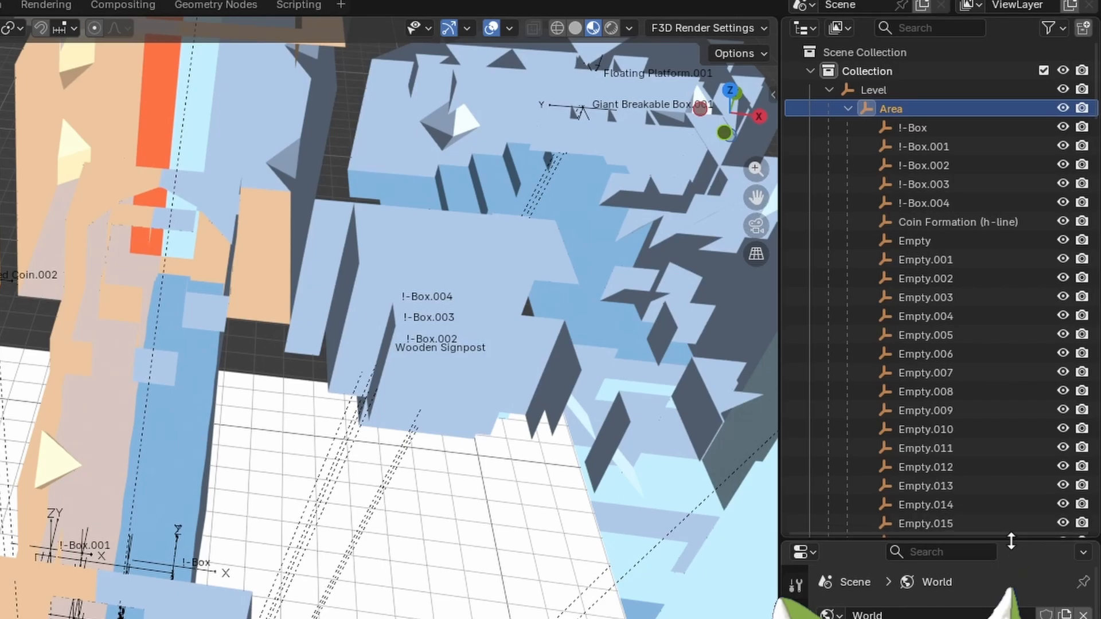
# Enlarge the outliner and inspect the Missing (Button) and Missing (On Off Block) entries under Area
pyautogui.moveTo(1009, 540); pyautogui.dragTo(975, 611)
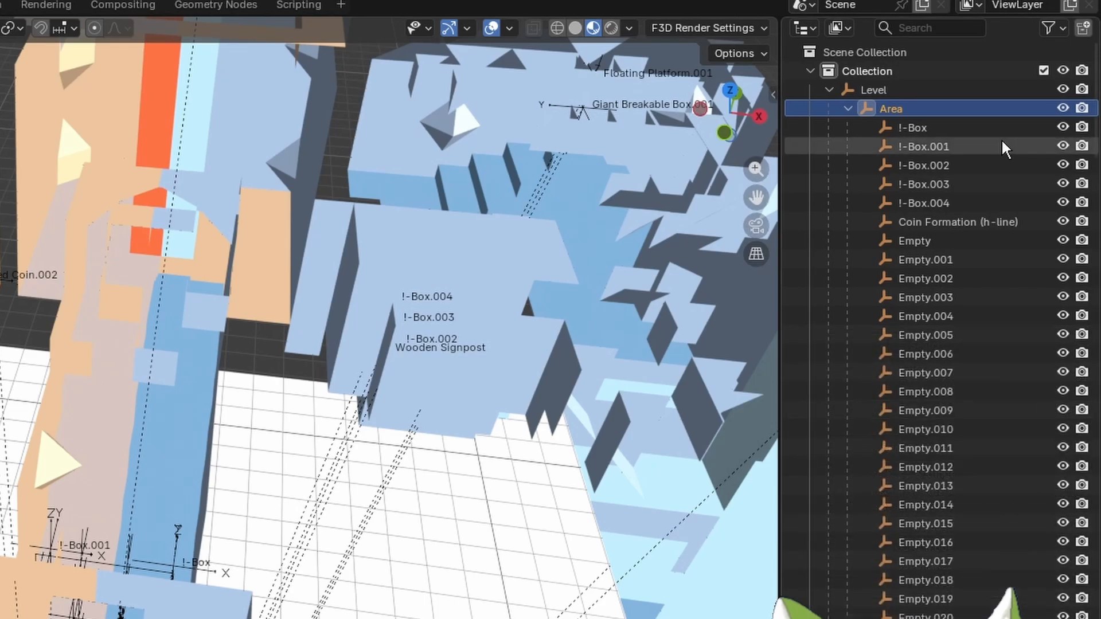
pyautogui.scroll(-3, 969, 390)
pyautogui.click(962, 396)
pyautogui.scroll(-2, 964, 402)
pyautogui.scroll(2, 969, 423)
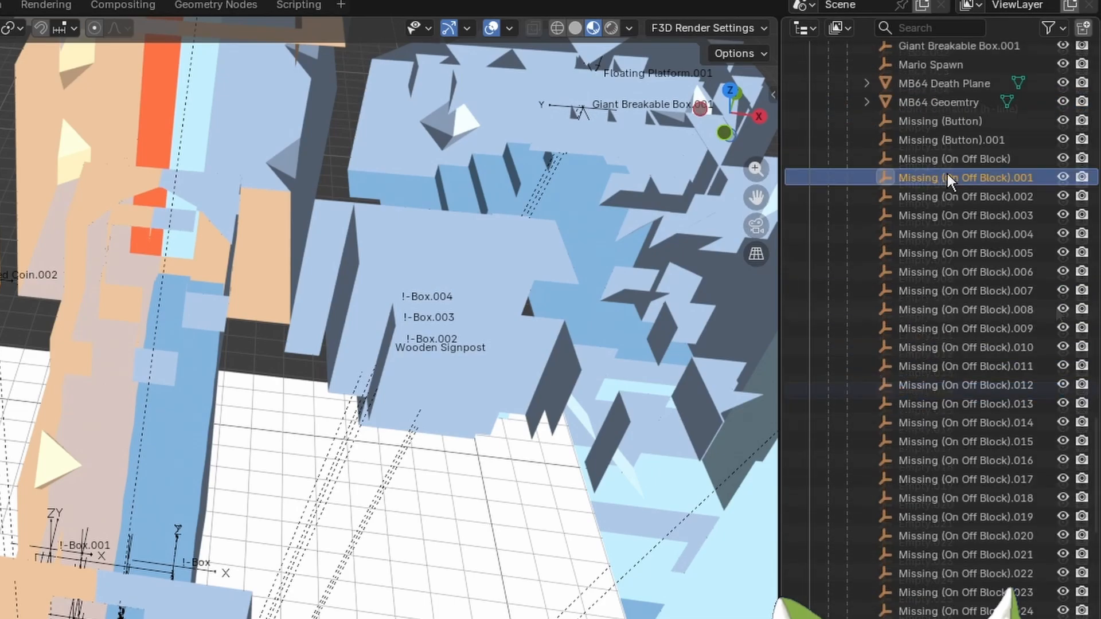
pyautogui.click(984, 159)
pyautogui.click(970, 122)
pyautogui.click(969, 140)
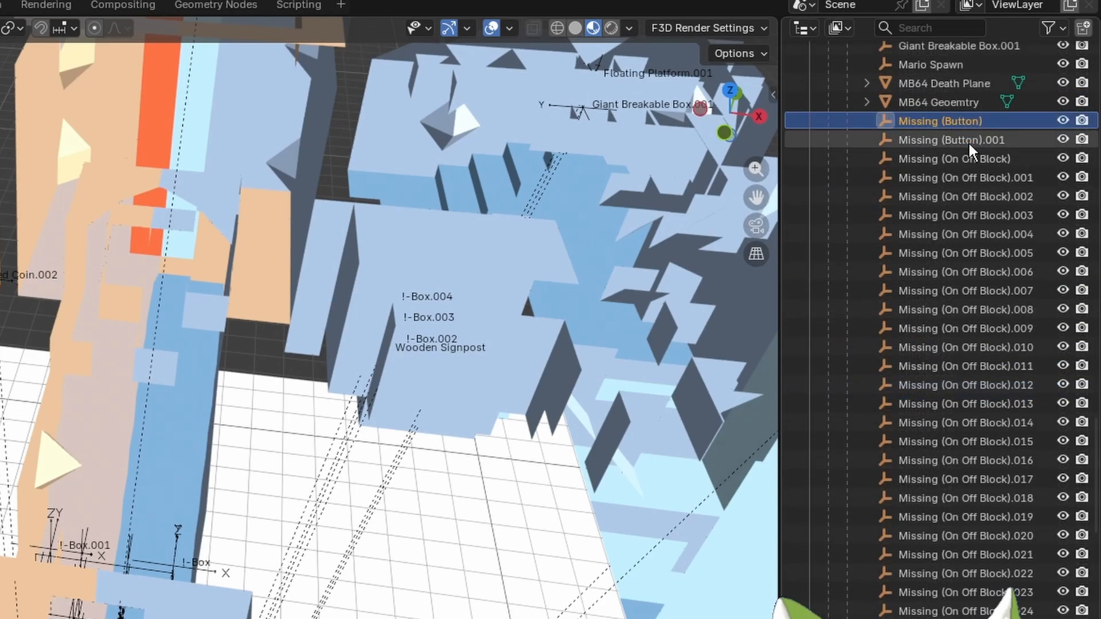
pyautogui.click(986, 273)
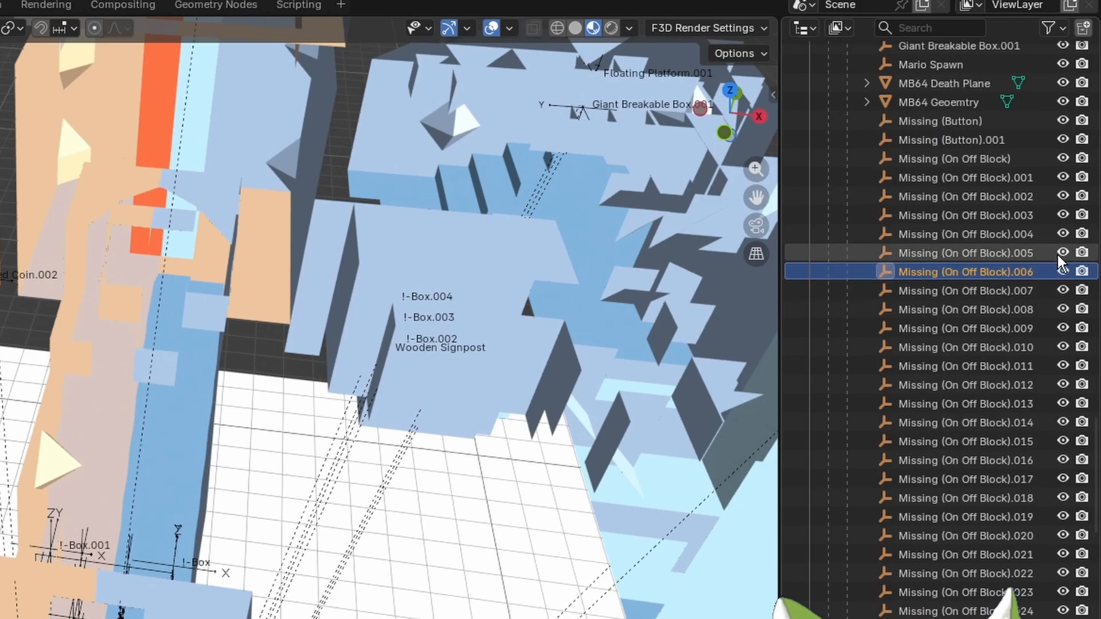
# Look through the rest of Area's child objects down to the coins and select Missing (On Off Block).020
pyautogui.scroll(-15, 1094, 488)
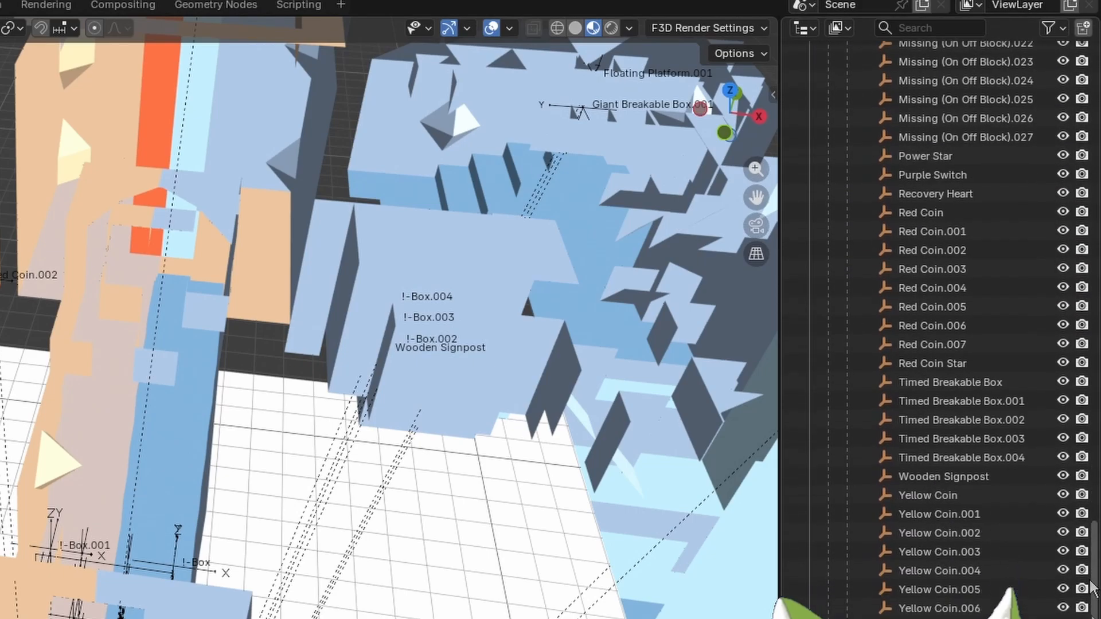
pyautogui.scroll(12, 1092, 517)
pyautogui.moveTo(1090, 533); pyautogui.dragTo(1090, 531)
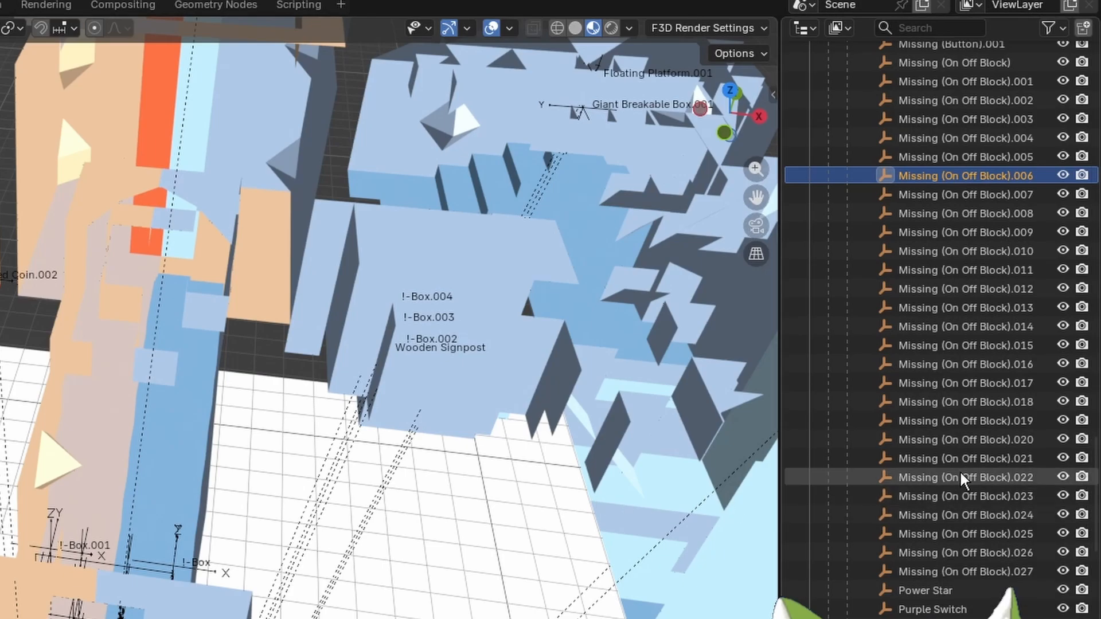
pyautogui.click(920, 440)
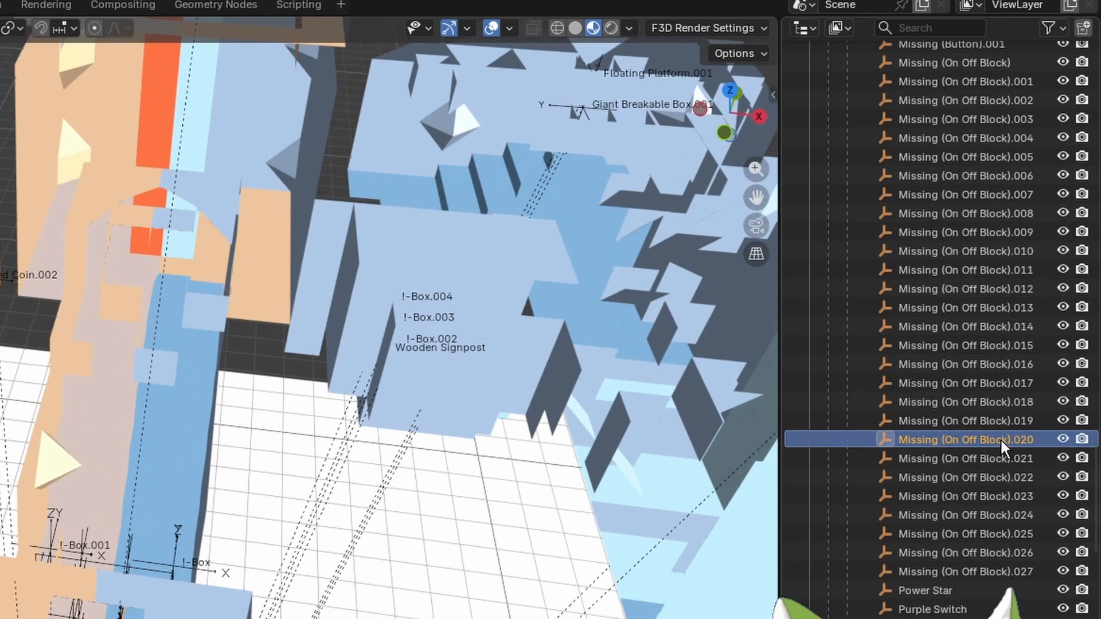
pyautogui.scroll(5, 1003, 447)
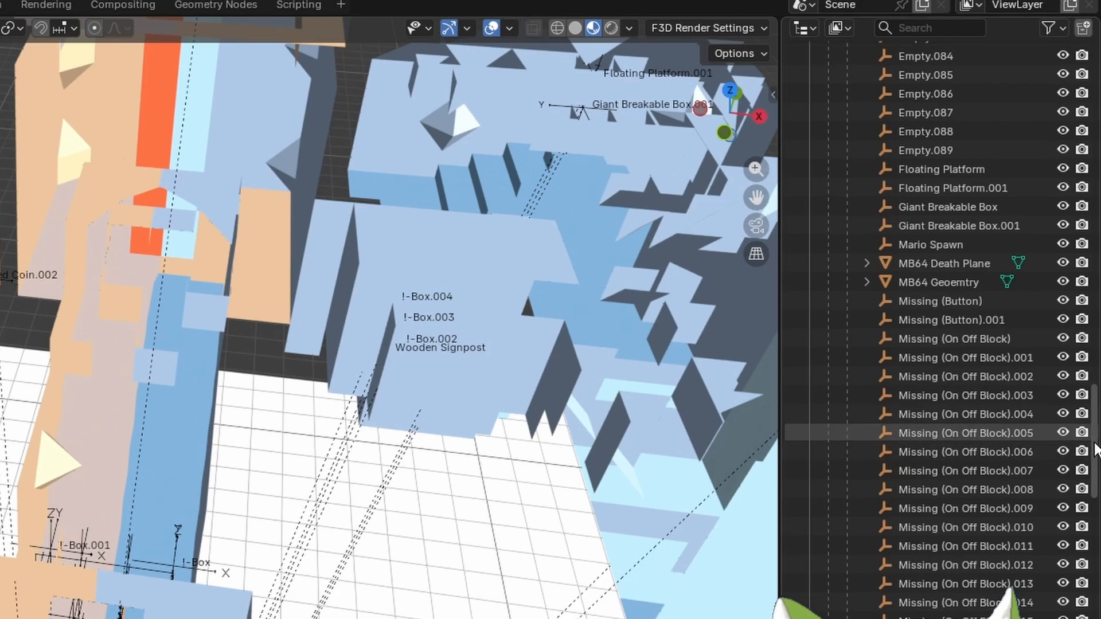
pyautogui.scroll(-10, 1093, 450)
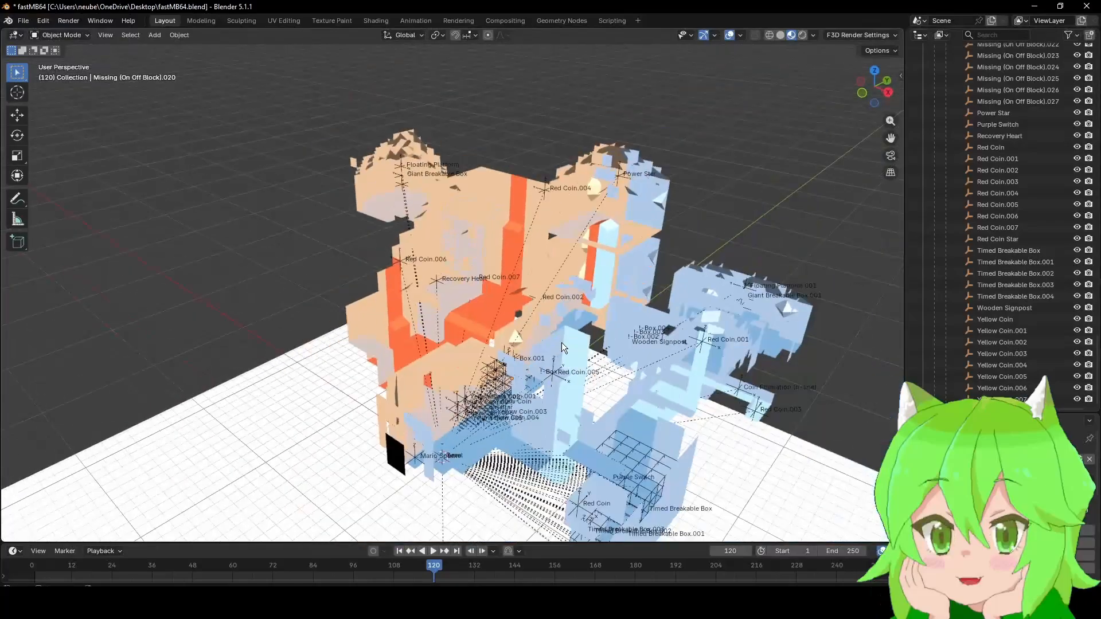
# Examine the whole imported level and its labelled objects from several angles and distances
pyautogui.moveTo(444, 329); pyautogui.dragTo(528, 365, button='middle')
pyautogui.scroll(-3, 528, 364)
pyautogui.scroll(-1, 529, 365)
pyautogui.scroll(2, 529, 365)
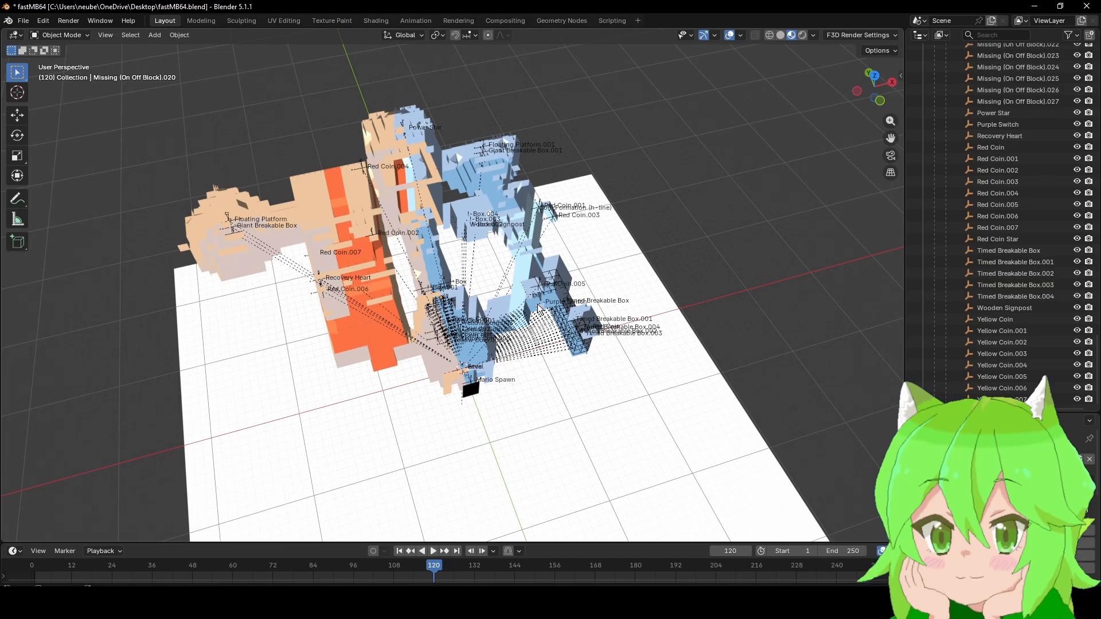
pyautogui.moveTo(659, 269); pyautogui.dragTo(683, 277, button='middle')
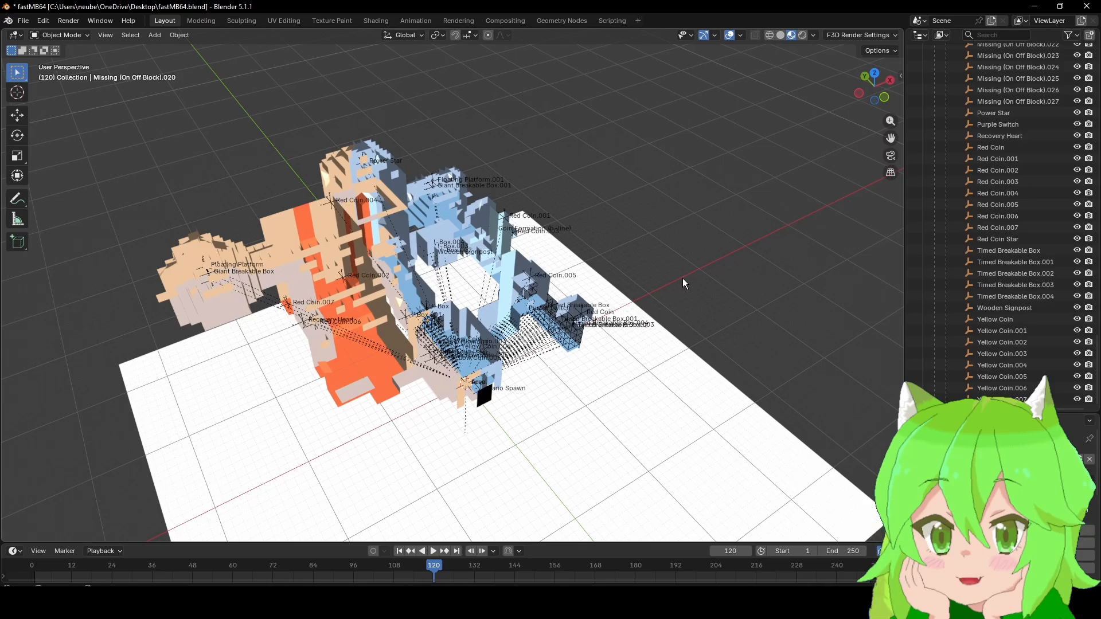
pyautogui.scroll(5, 597, 316)
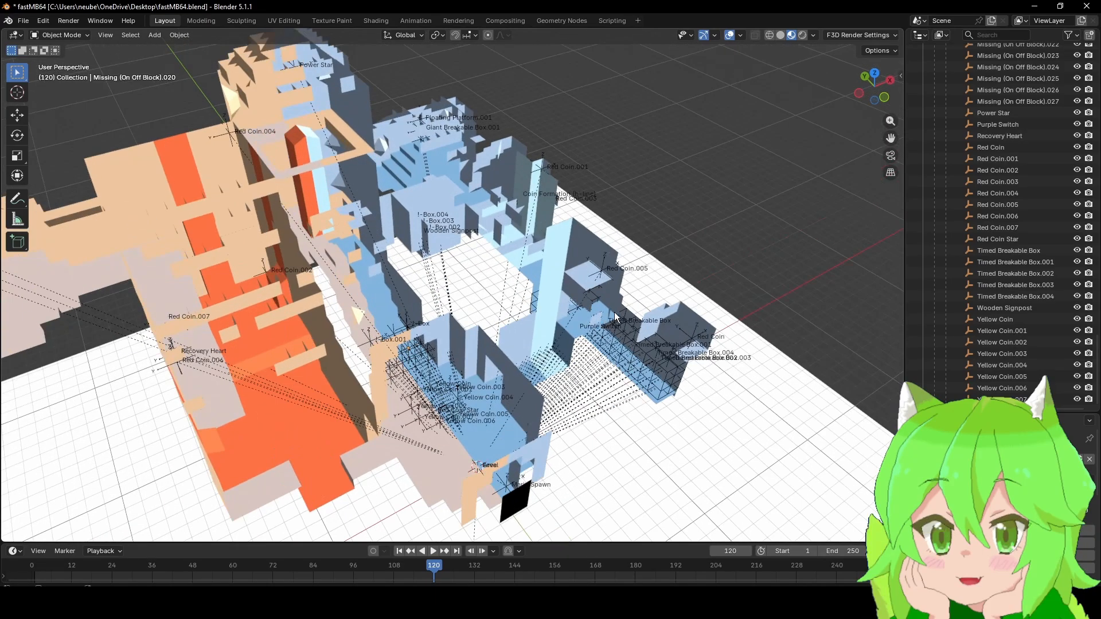
# Try scaling all objects of the level up by a factor of about 1.23
pyautogui.press('a')
pyautogui.press('s')
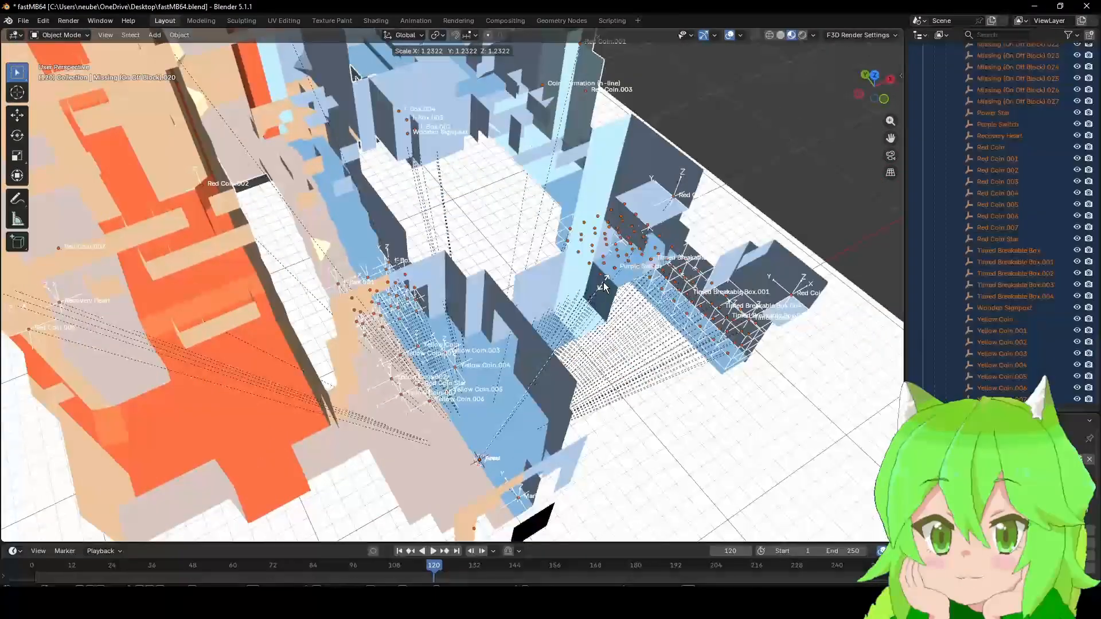
pyautogui.click(602, 287)
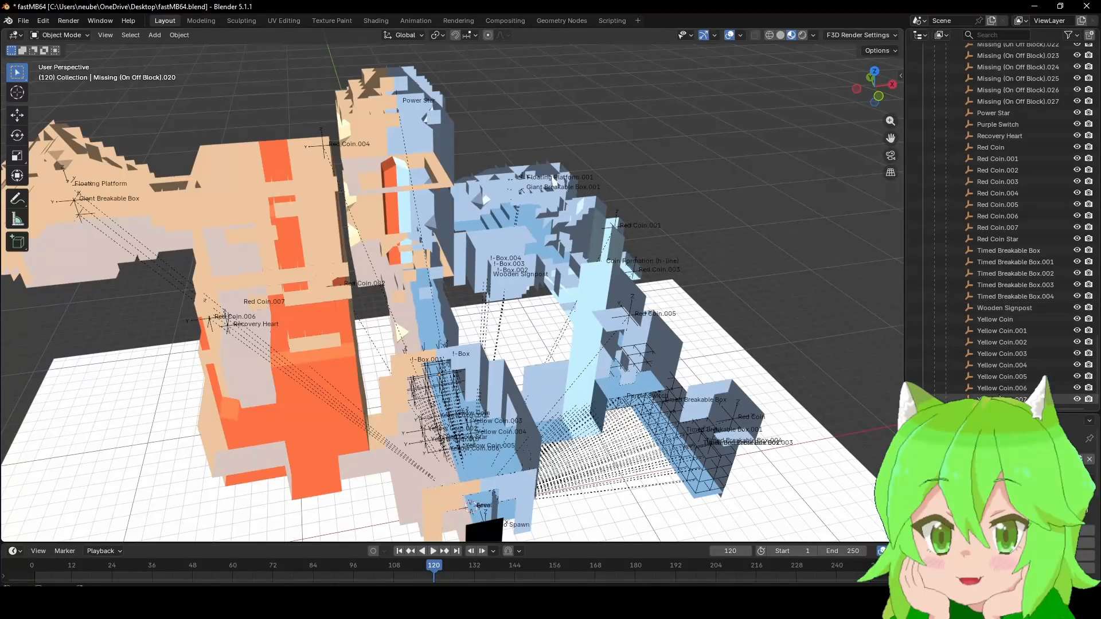
# Shrink the outliner to give the Properties editor more height and view the level from the front
pyautogui.moveTo(999, 406); pyautogui.dragTo(978, 123)
pyautogui.moveTo(533, 286); pyautogui.dragTo(515, 260, button='middle')
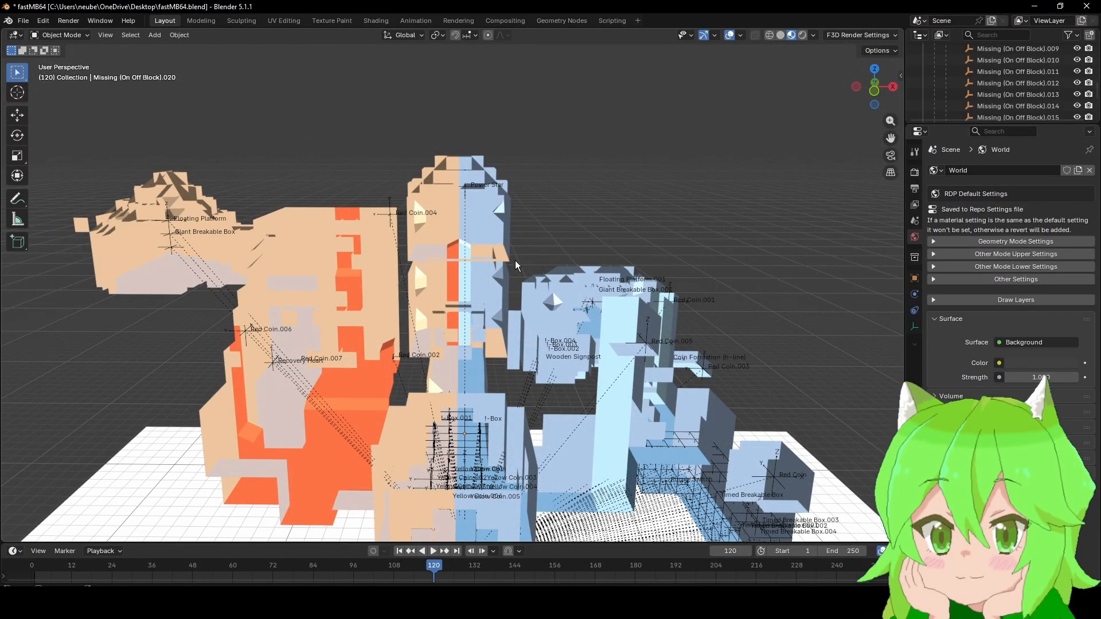